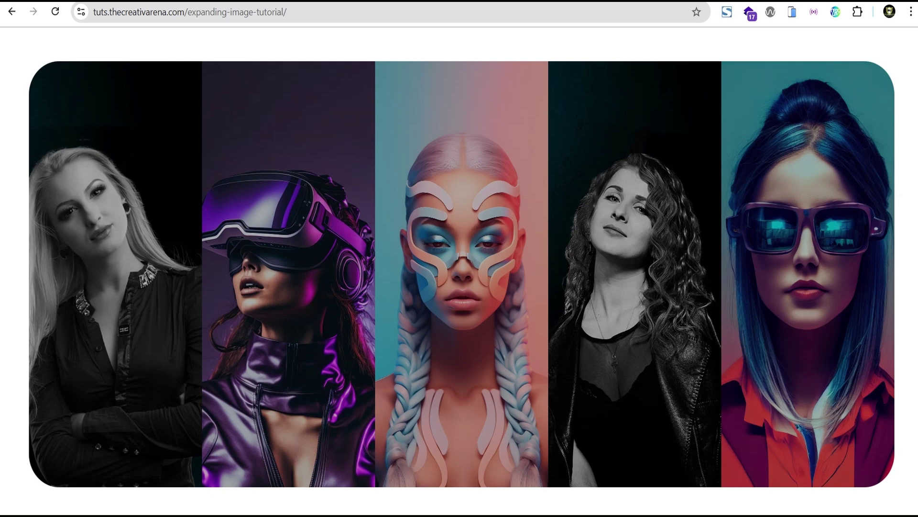
# Try the hover expansion on each gallery panel, then preview the page in an emulated tablet.
pyautogui.moveTo(590, 113)
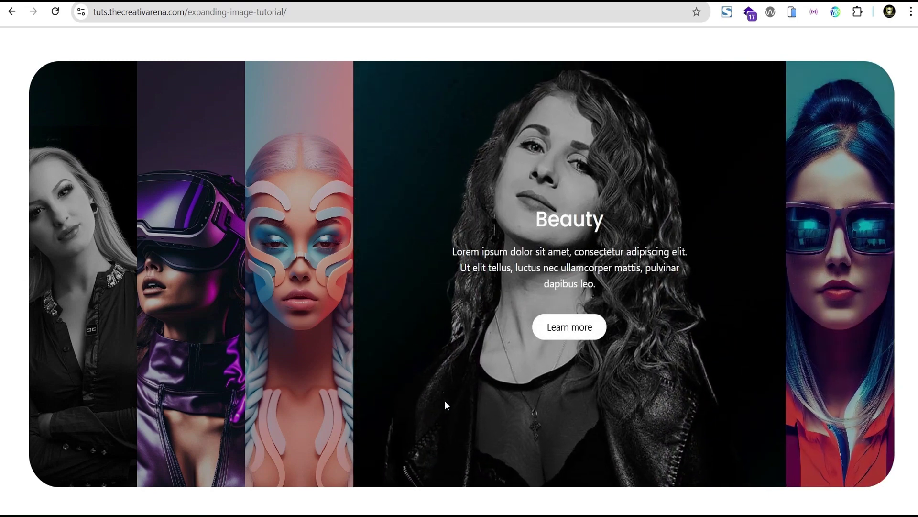
pyautogui.moveTo(308, 403)
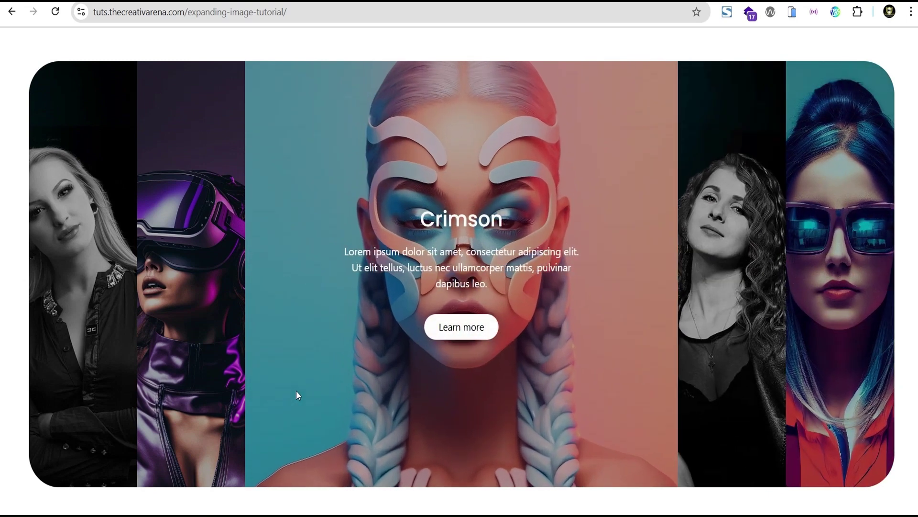
pyautogui.moveTo(201, 380)
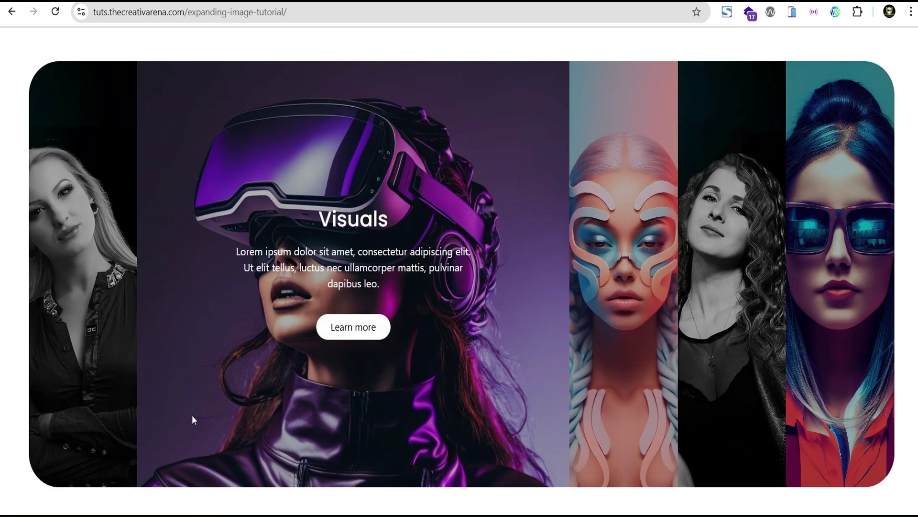
pyautogui.moveTo(101, 357)
pyautogui.moveTo(599, 396)
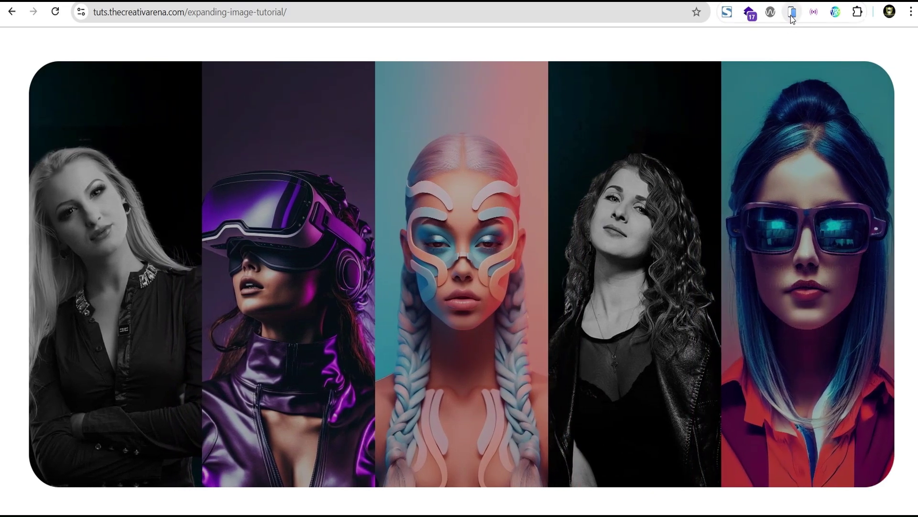
pyautogui.click(792, 13)
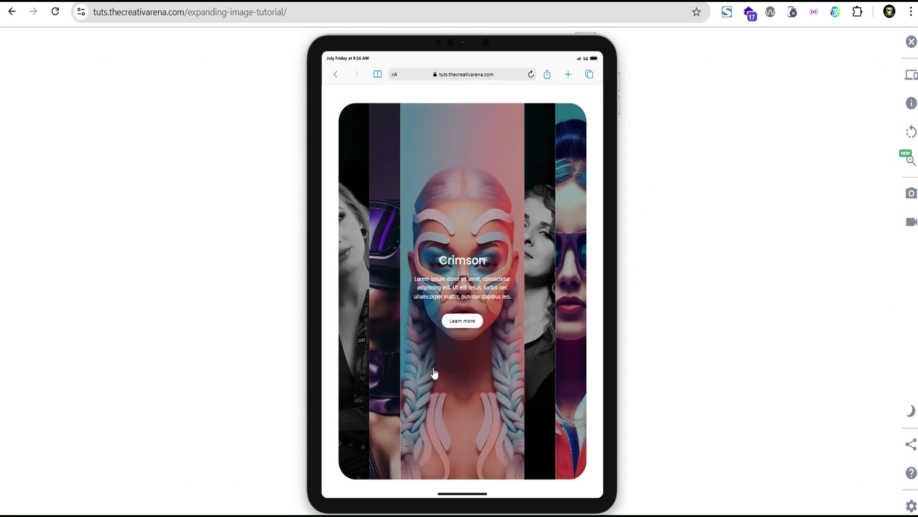
# Switch the preview to iPhone 11 PRO MAX and expand the Visuals, Crimson and Beauty panels.
pyautogui.click(911, 77)
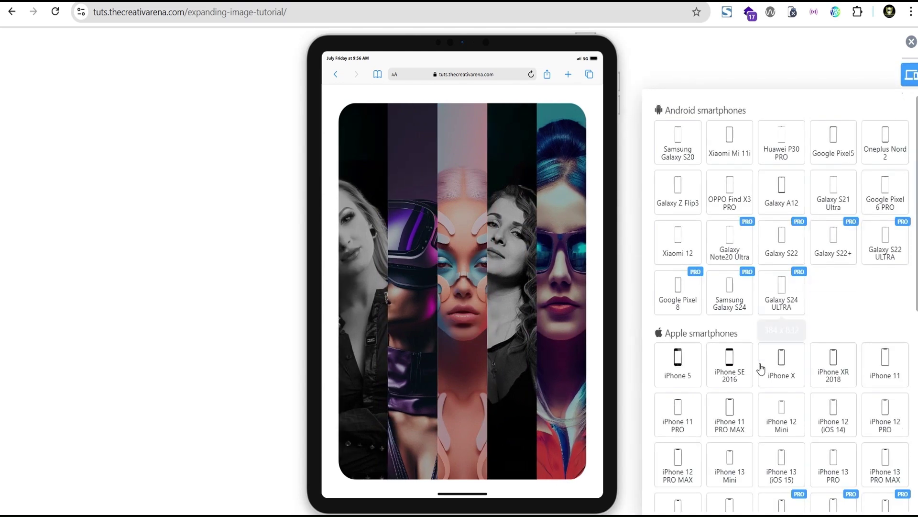
pyautogui.click(735, 426)
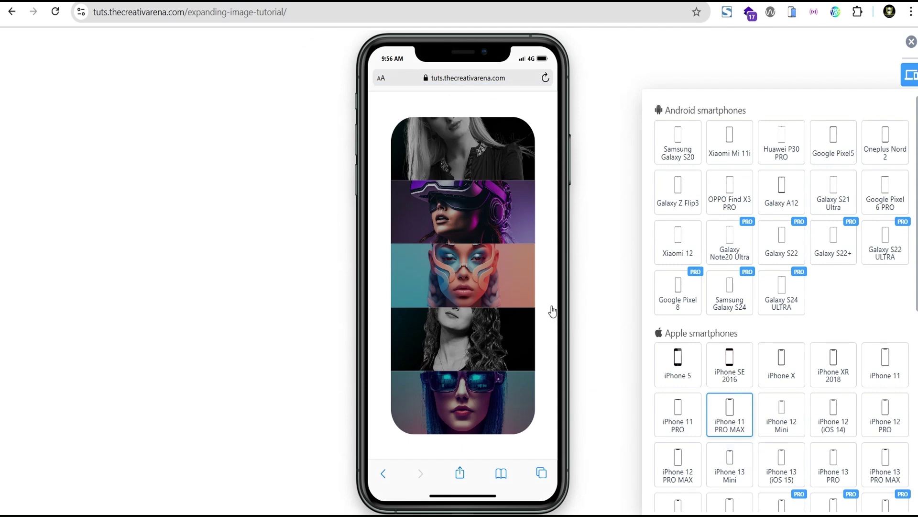
pyautogui.click(459, 207)
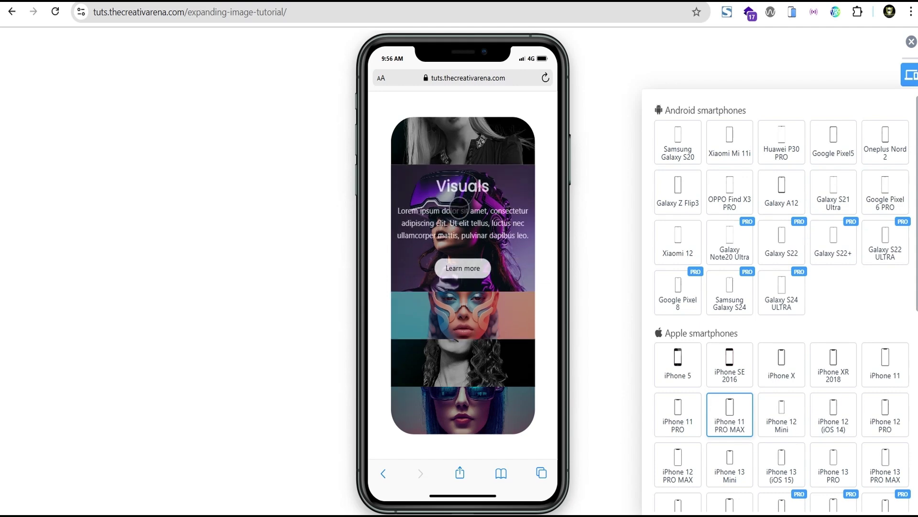
pyautogui.click(474, 313)
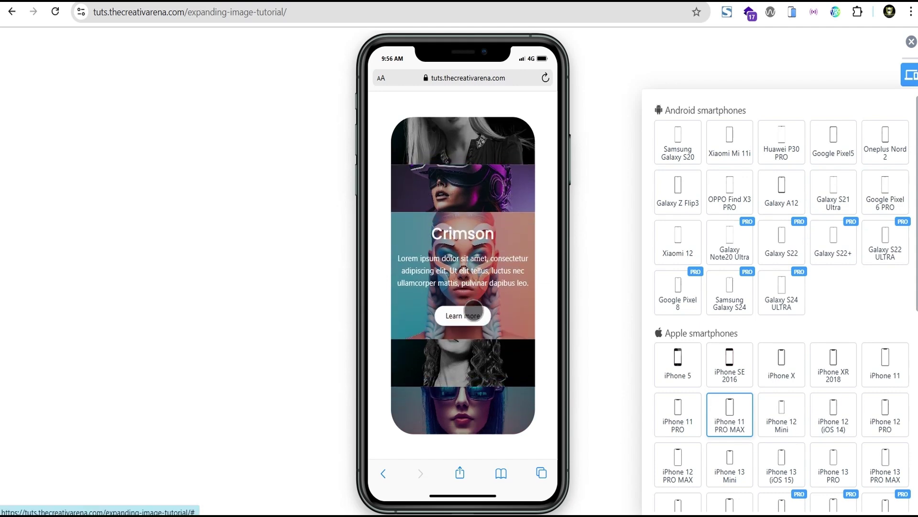
pyautogui.click(479, 359)
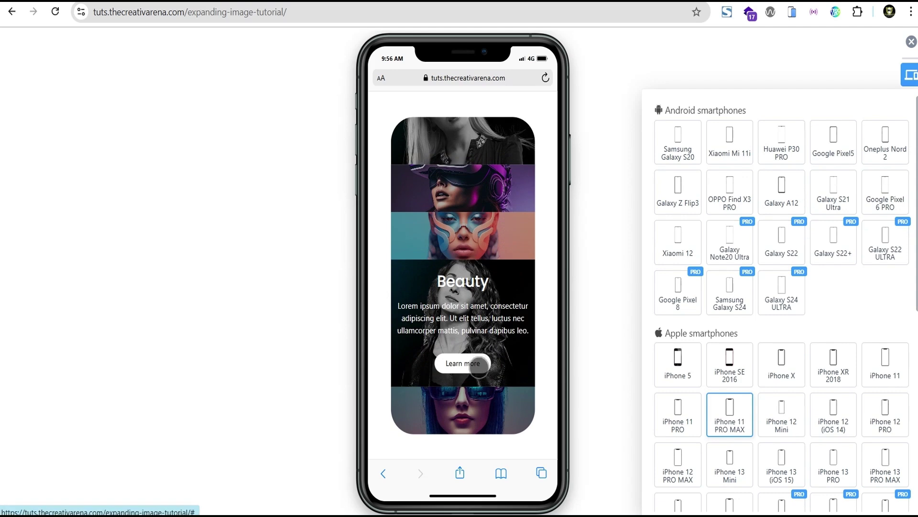
# Expand the Futuristic and Elegant panels, then deactivate the device simulator.
pyautogui.click(469, 404)
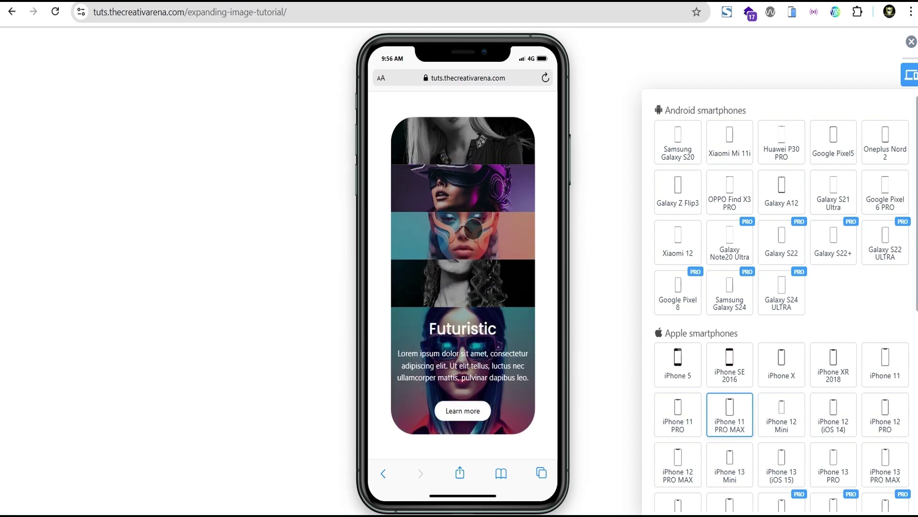
pyautogui.click(474, 151)
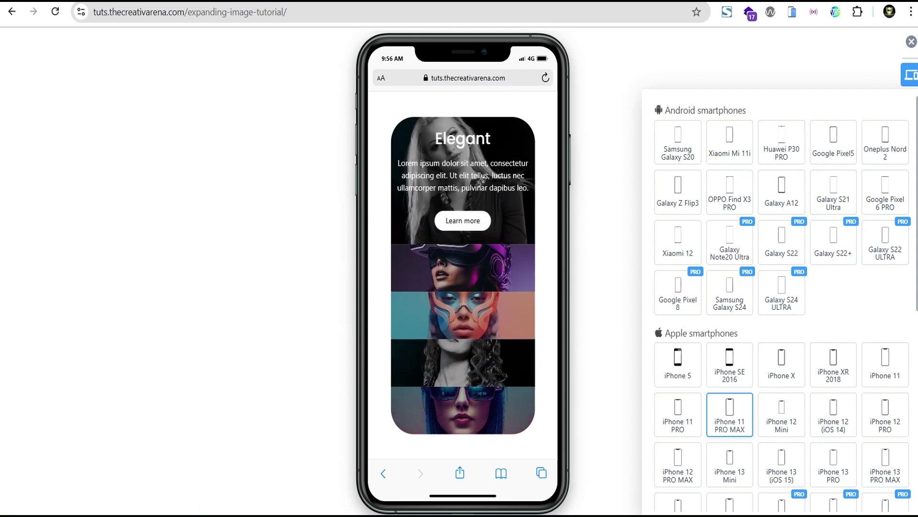
pyautogui.click(595, 184)
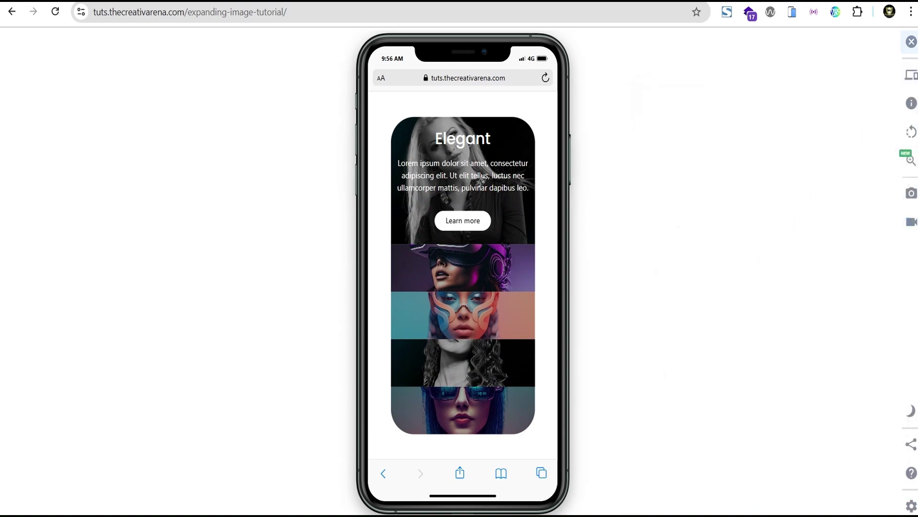
pyautogui.click(911, 42)
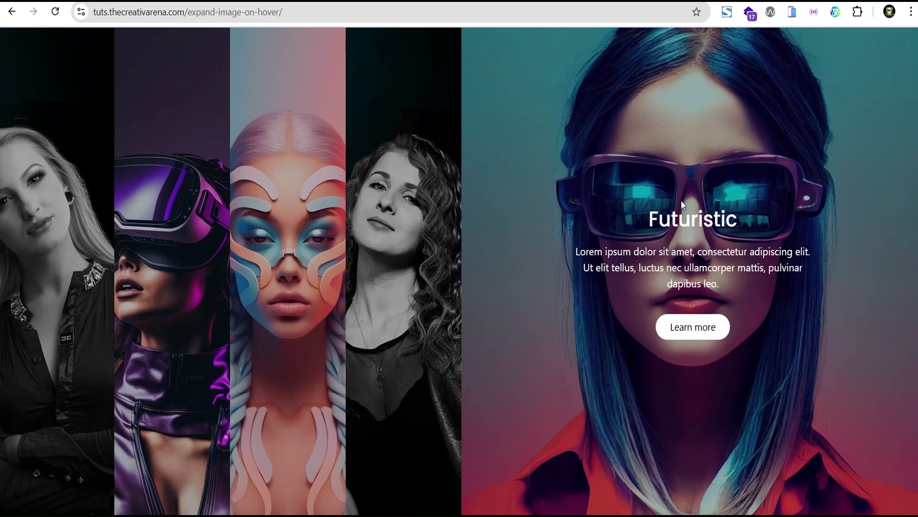
pyautogui.moveTo(430, 262)
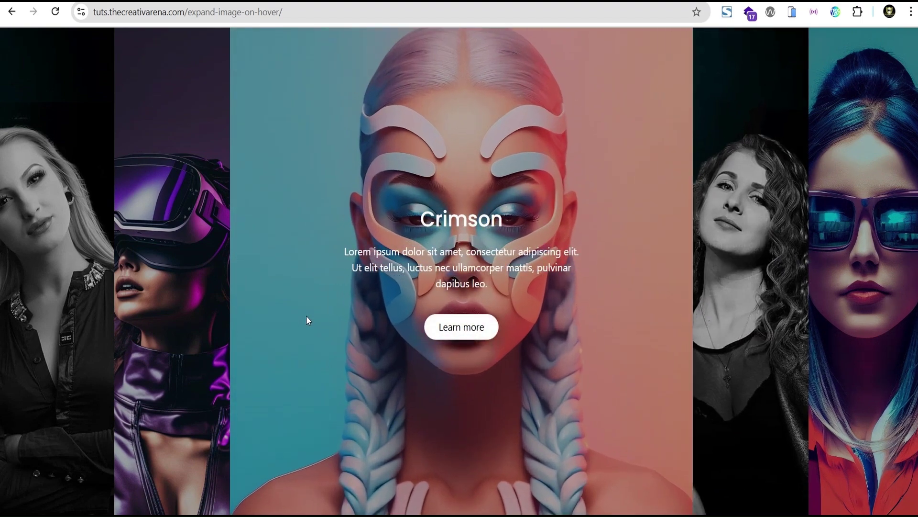
pyautogui.moveTo(190, 335)
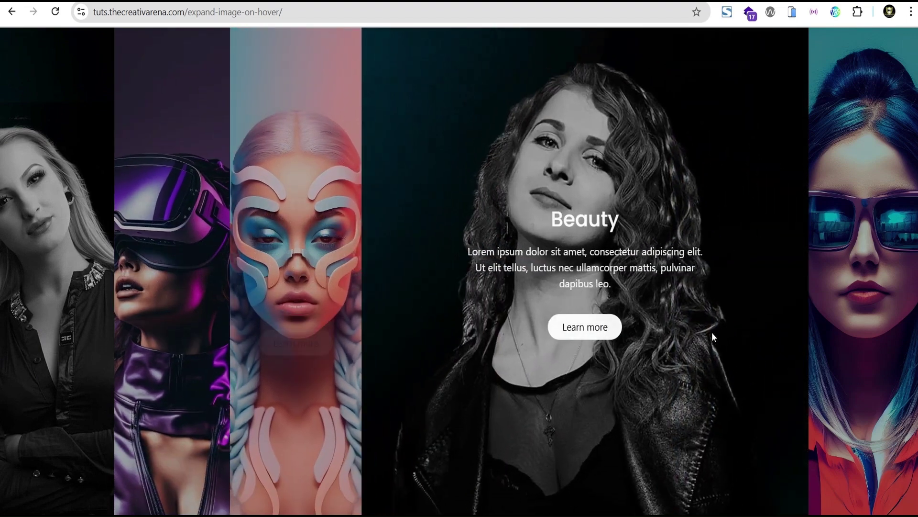
pyautogui.moveTo(874, 184)
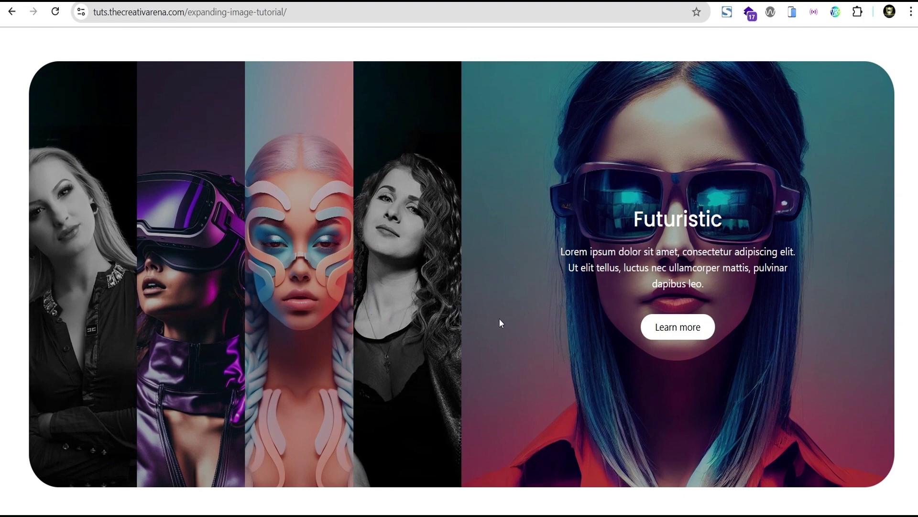
pyautogui.moveTo(425, 325)
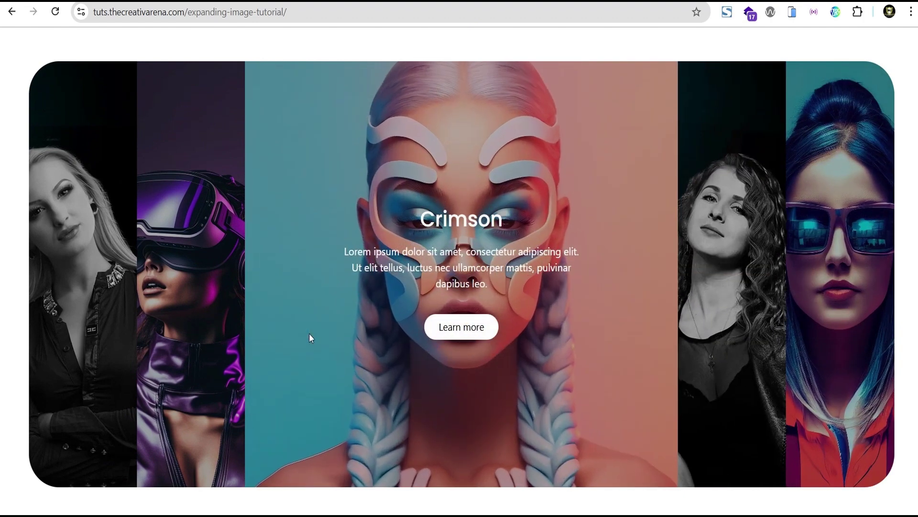
pyautogui.moveTo(188, 340)
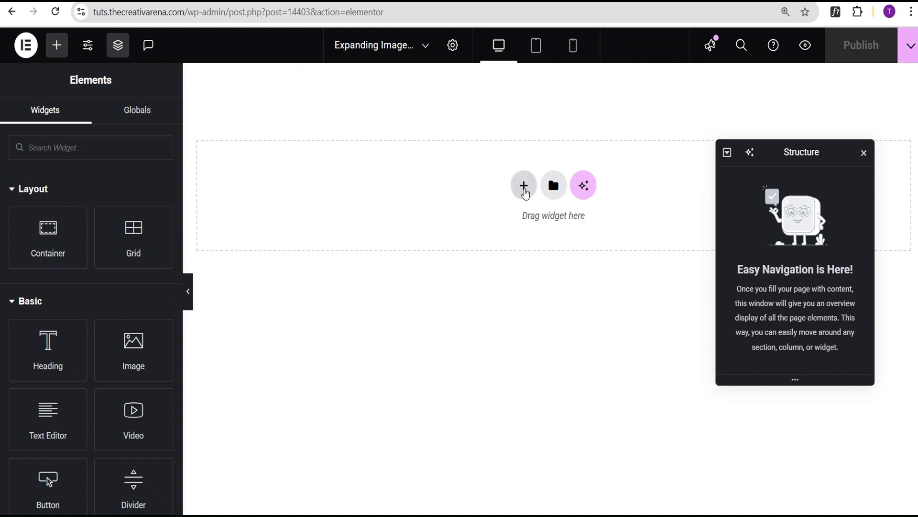
# Add a four-column flexbox container and name it 'animation section'.
pyautogui.click(523, 185)
pyautogui.click(513, 233)
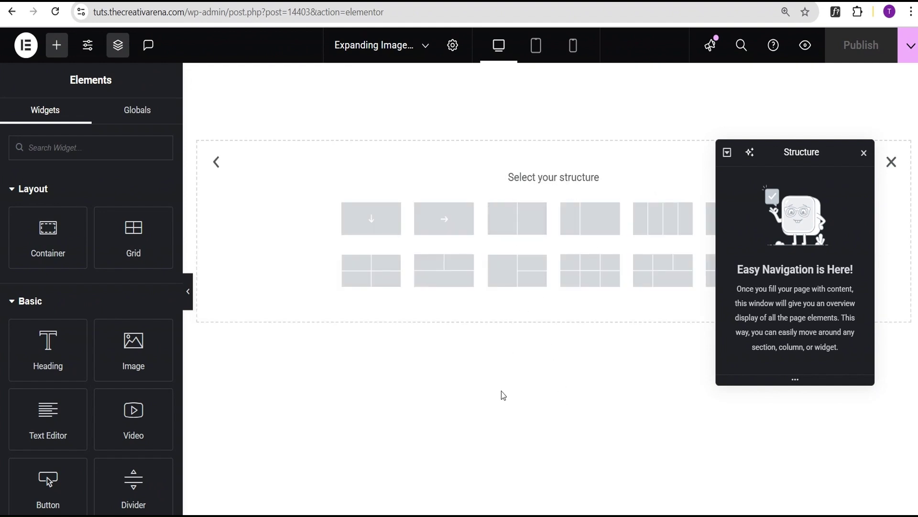
pyautogui.click(670, 229)
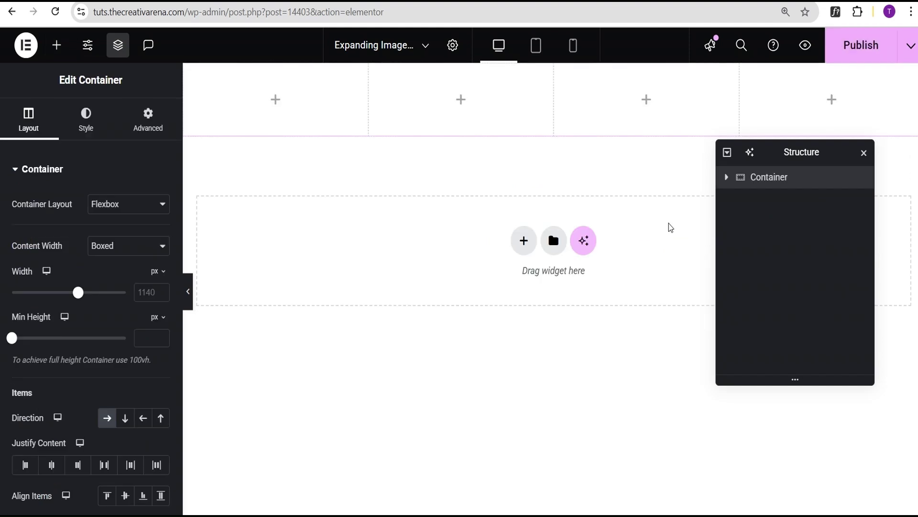
pyautogui.doubleClick(769, 178)
pyautogui.write('animation sectio')
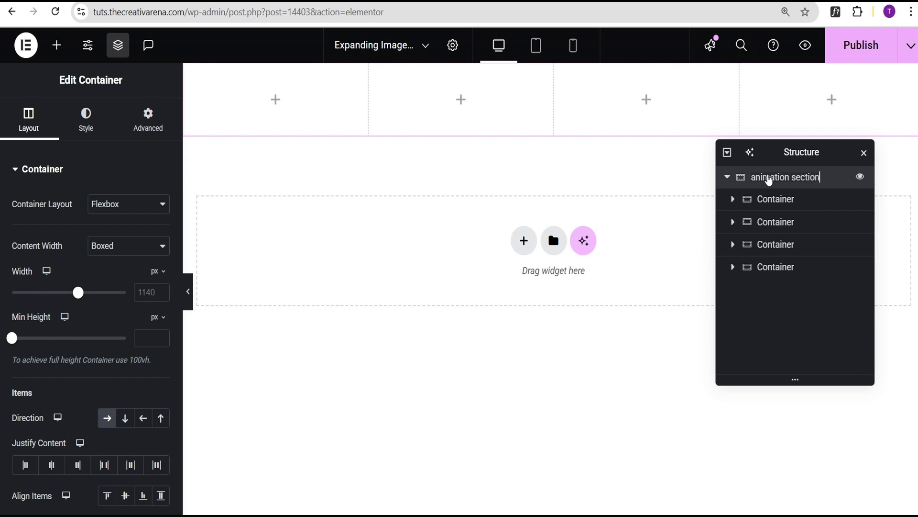
pyautogui.press('Return')
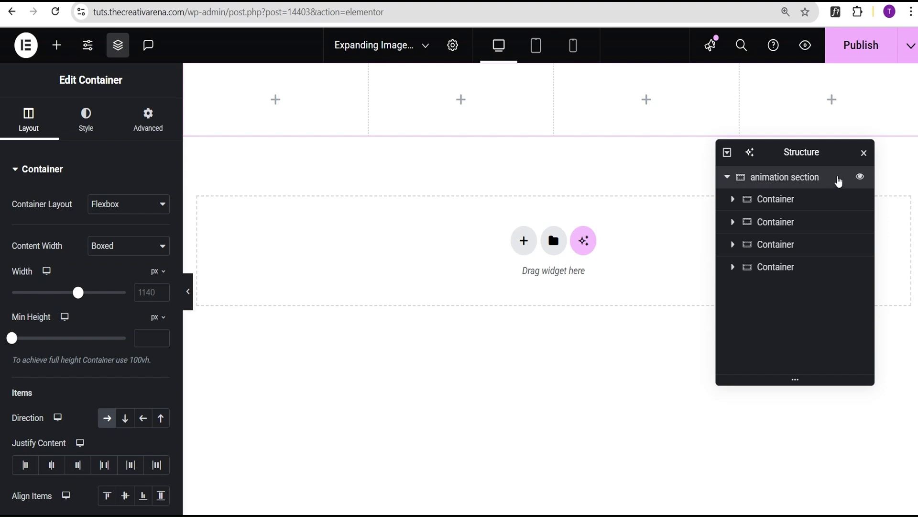
# Set the container to Full Width with a 100 vh minimum height.
pyautogui.click(115, 246)
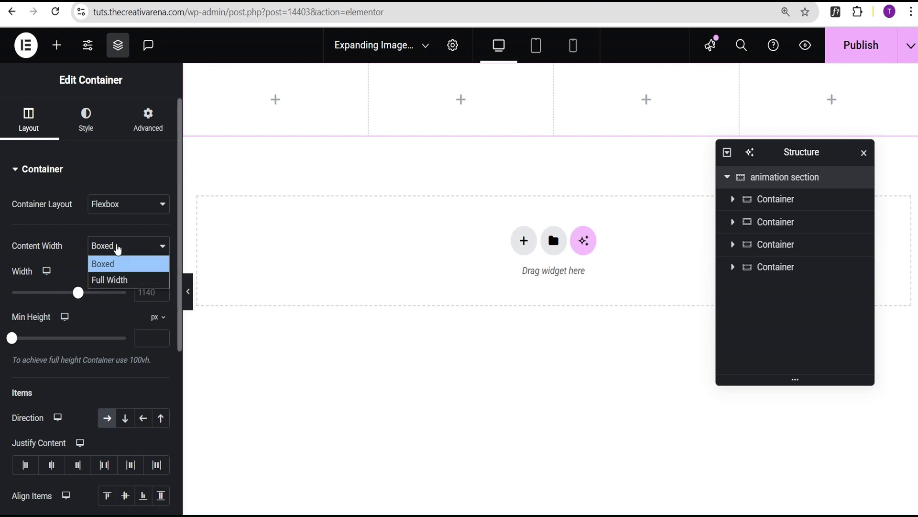
pyautogui.click(116, 280)
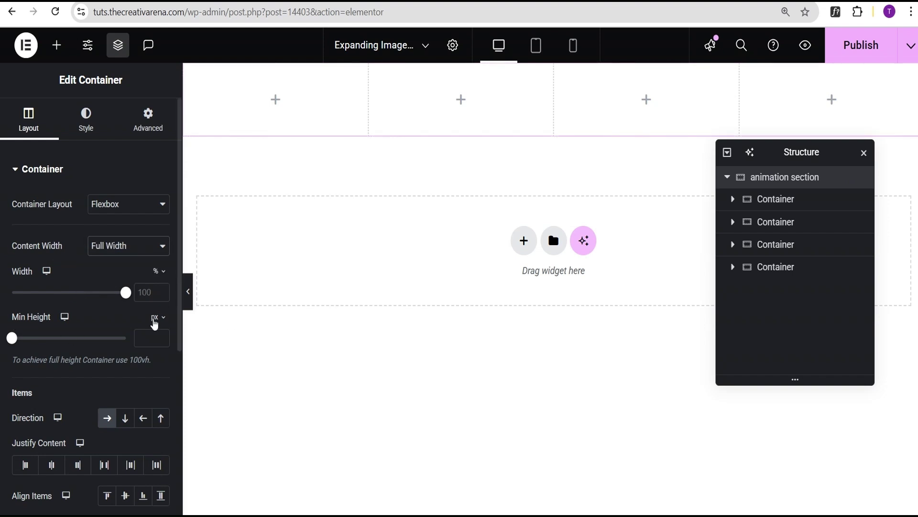
pyautogui.click(159, 318)
pyautogui.click(155, 388)
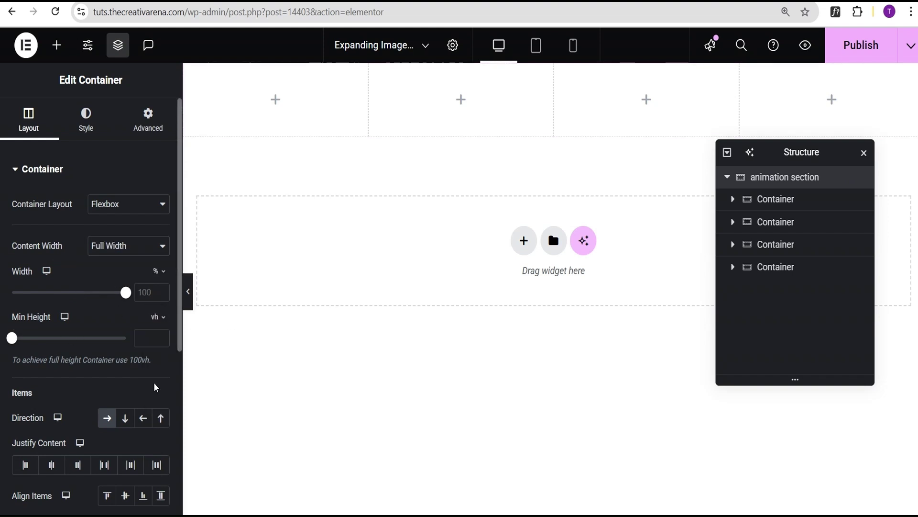
pyautogui.moveTo(12, 339); pyautogui.dragTo(136, 336)
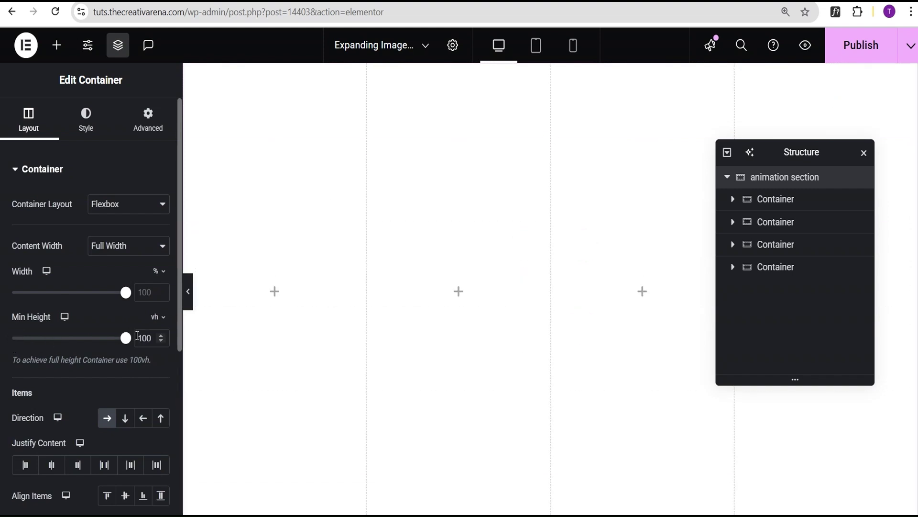
pyautogui.scroll(-2, 81, 358)
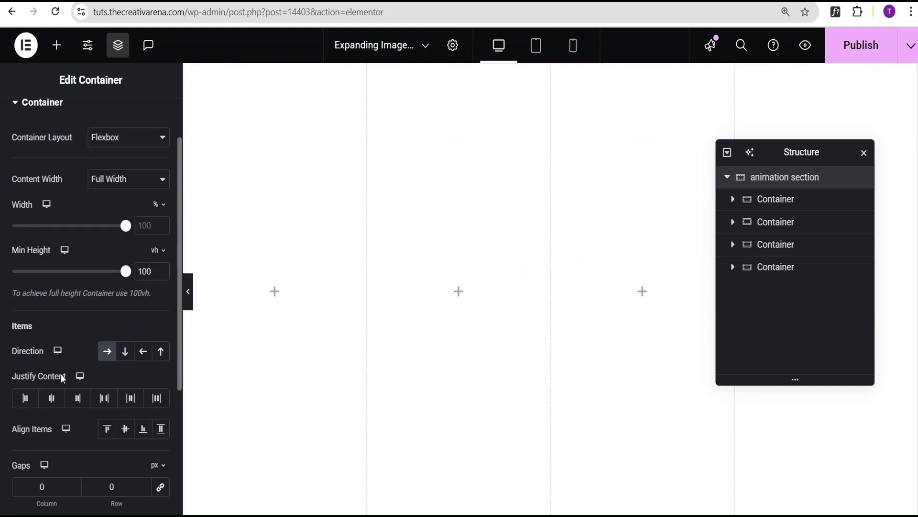
# Rename the first inner container 'image content' and centre its items vertically and horizontally.
pyautogui.click(52, 399)
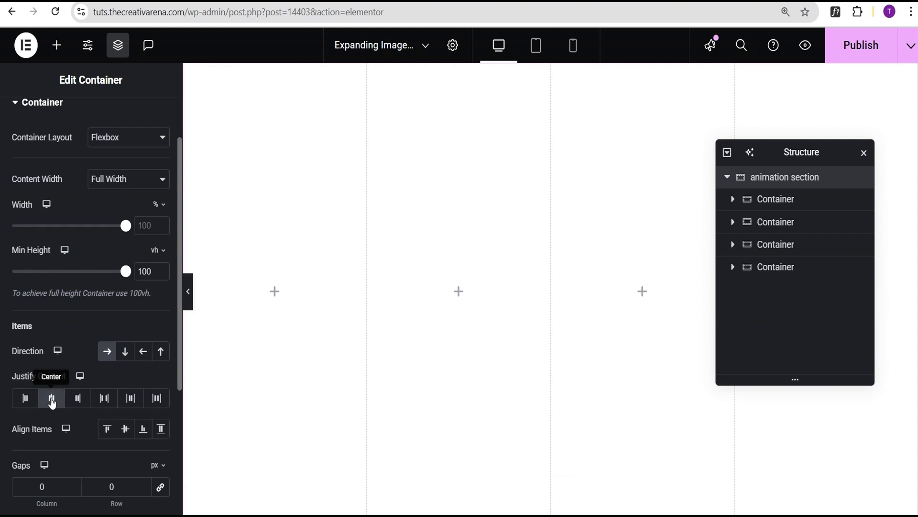
pyautogui.doubleClick(775, 200)
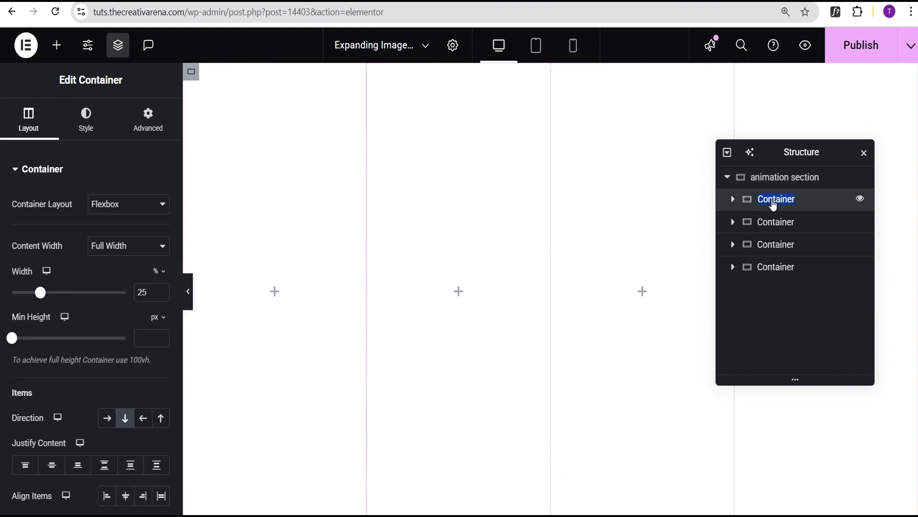
pyautogui.write('image content')
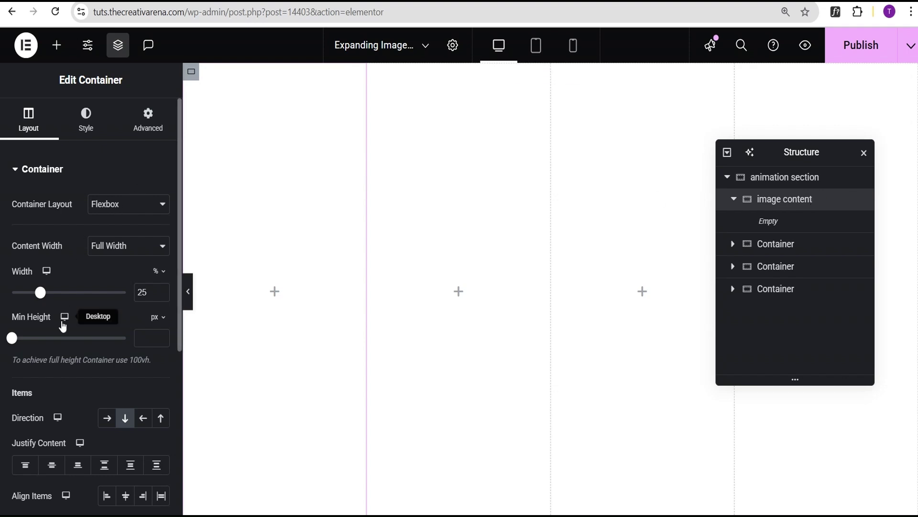
pyautogui.scroll(-2, 62, 374)
pyautogui.click(55, 401)
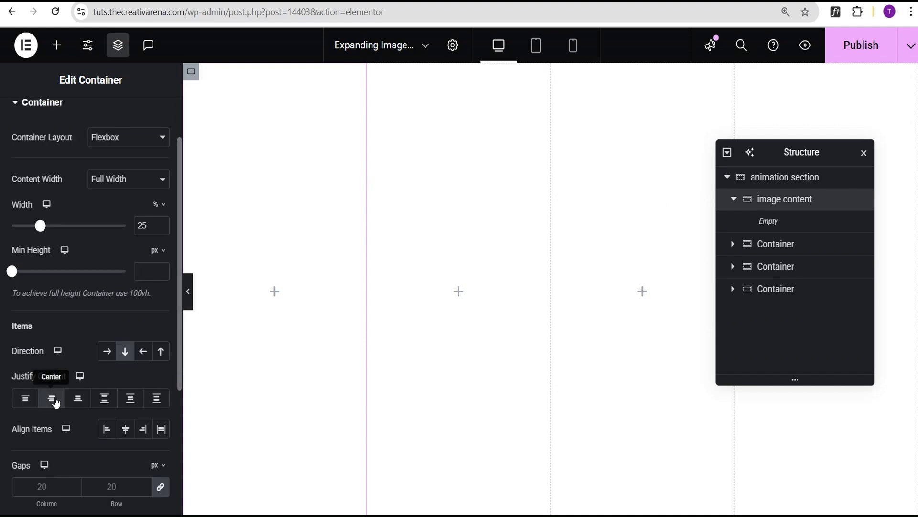
pyautogui.click(126, 429)
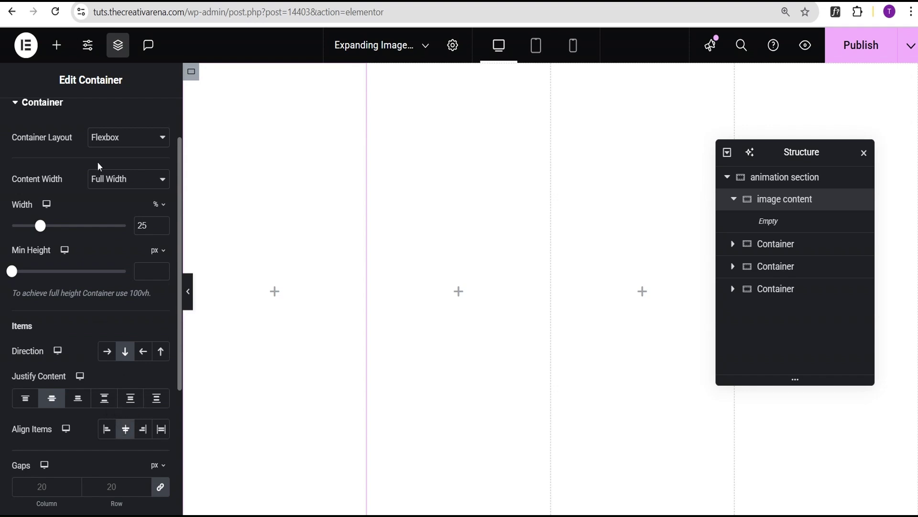
pyautogui.click(57, 47)
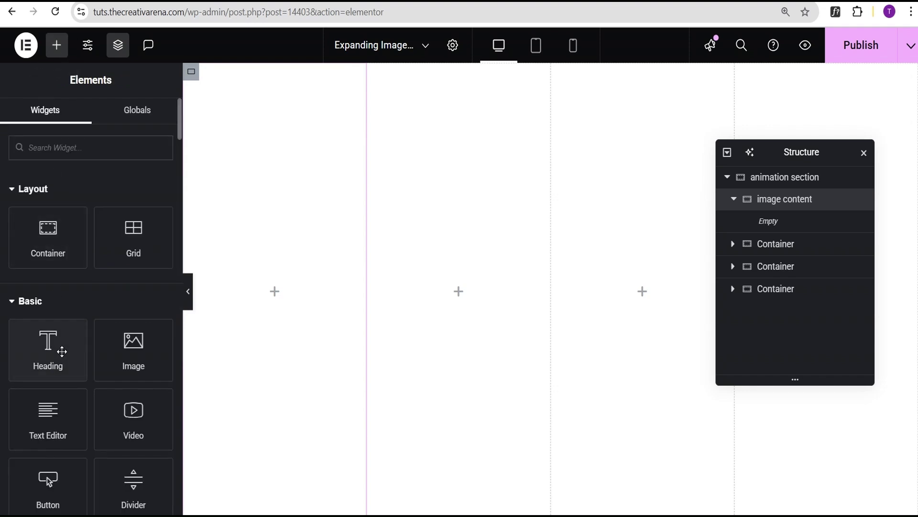
# Add a centre-aligned heading reading 'Elegant'.
pyautogui.click(51, 363)
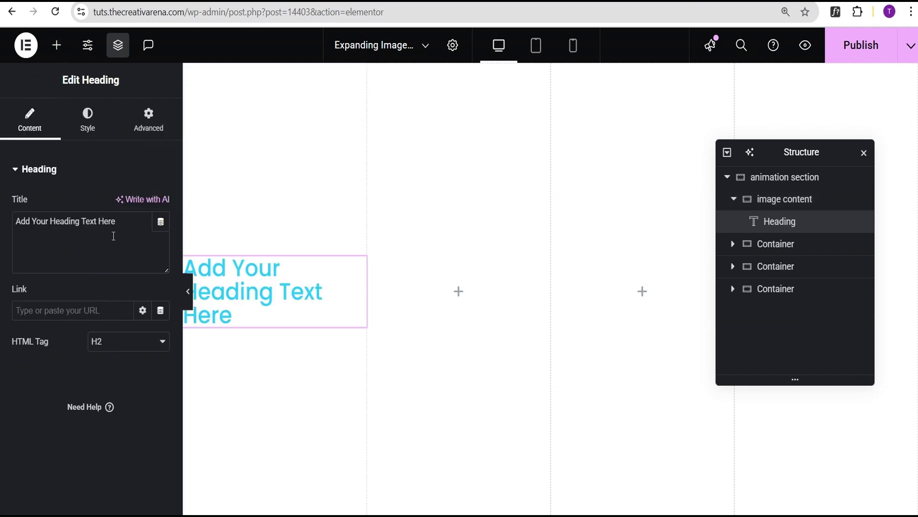
pyautogui.moveTo(120, 223); pyautogui.dragTo(8, 221)
pyautogui.press('BackSpace')
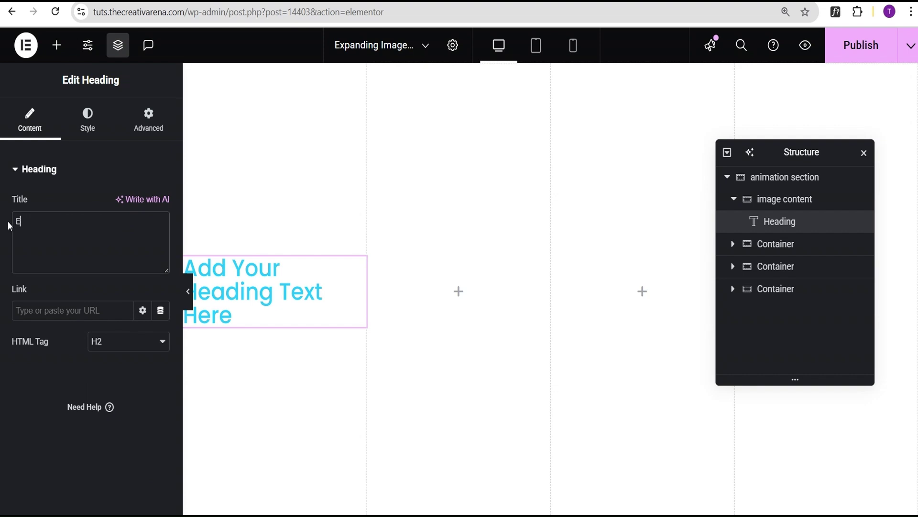
pyautogui.write('Elegant')
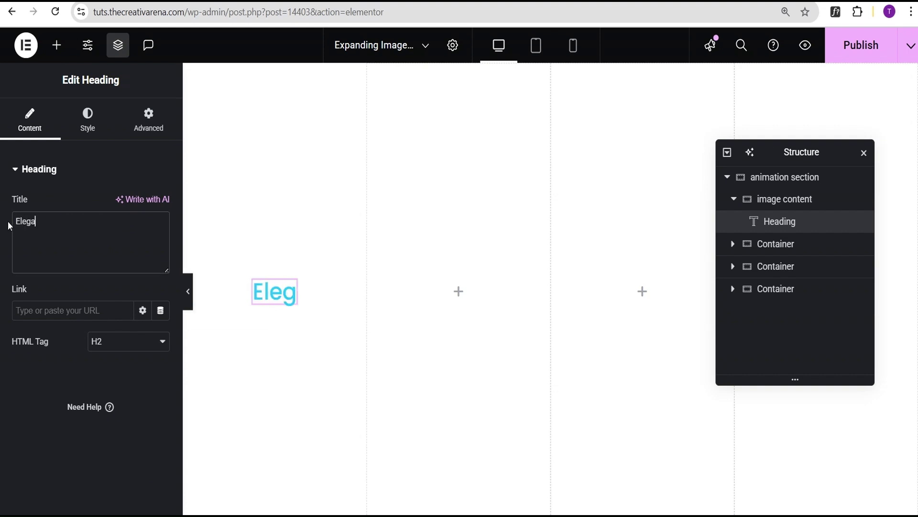
pyautogui.click(87, 122)
pyautogui.click(125, 206)
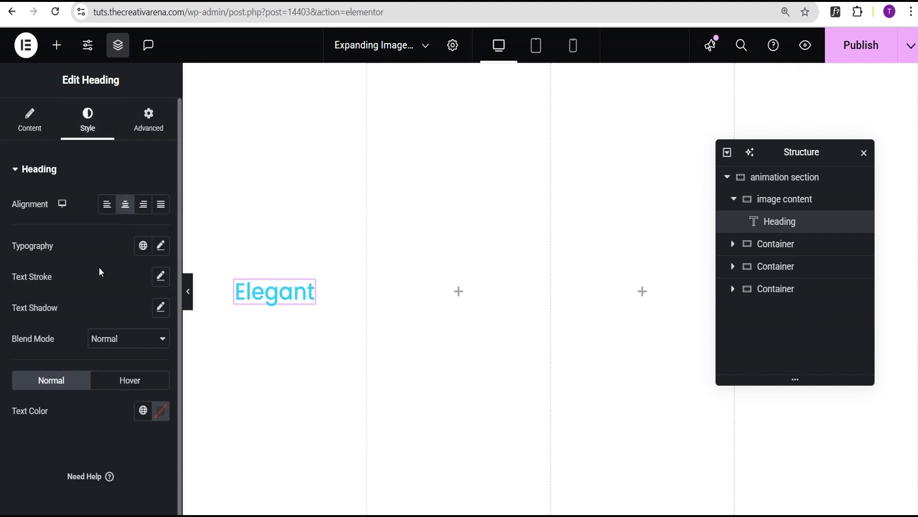
# Add a centre-aligned Text Editor paragraph below the heading.
pyautogui.click(56, 46)
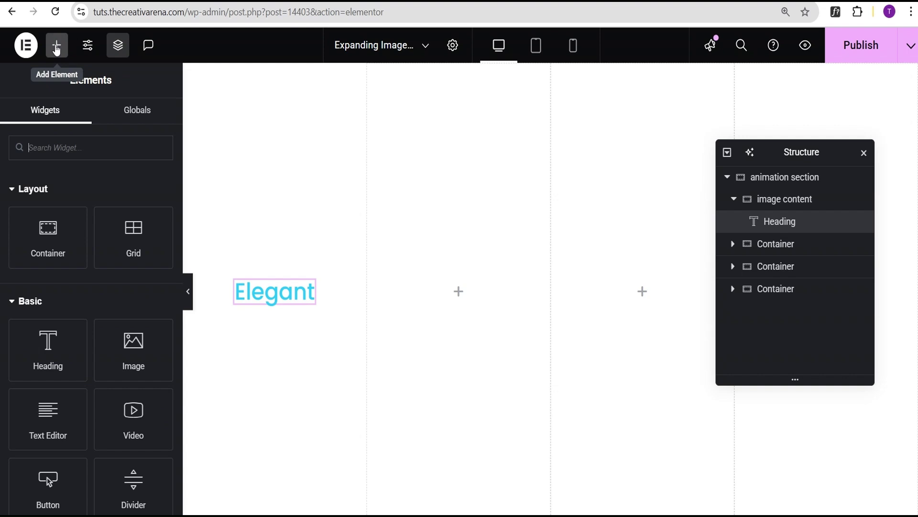
pyautogui.click(48, 424)
pyautogui.click(88, 122)
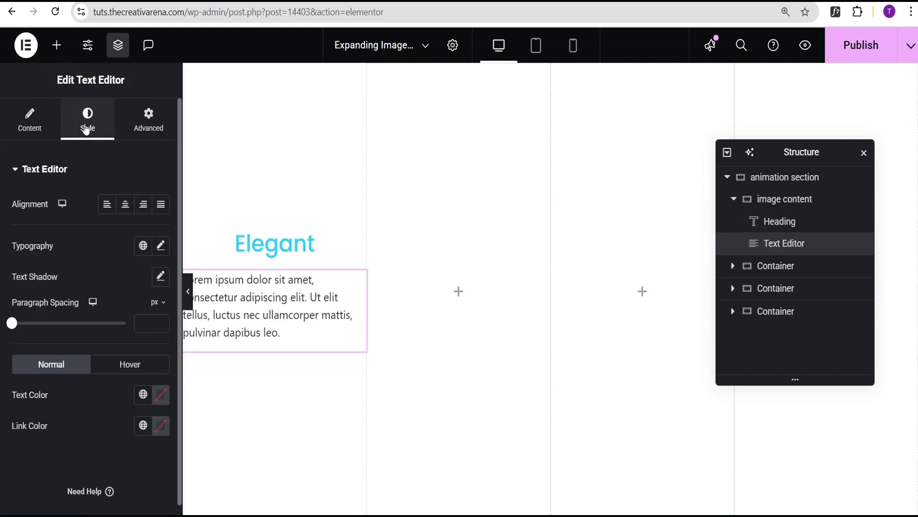
pyautogui.click(124, 205)
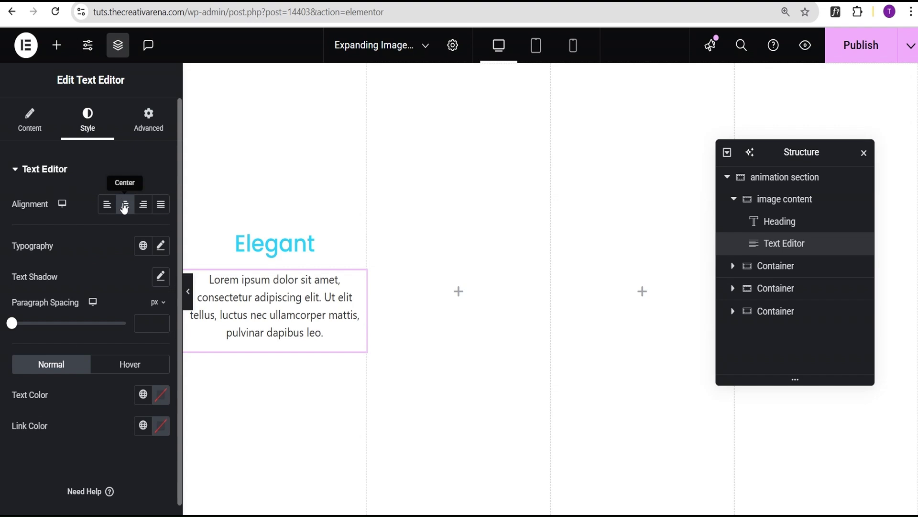
# Add a centred button labelled 'Learn more' below the paragraph.
pyautogui.click(56, 45)
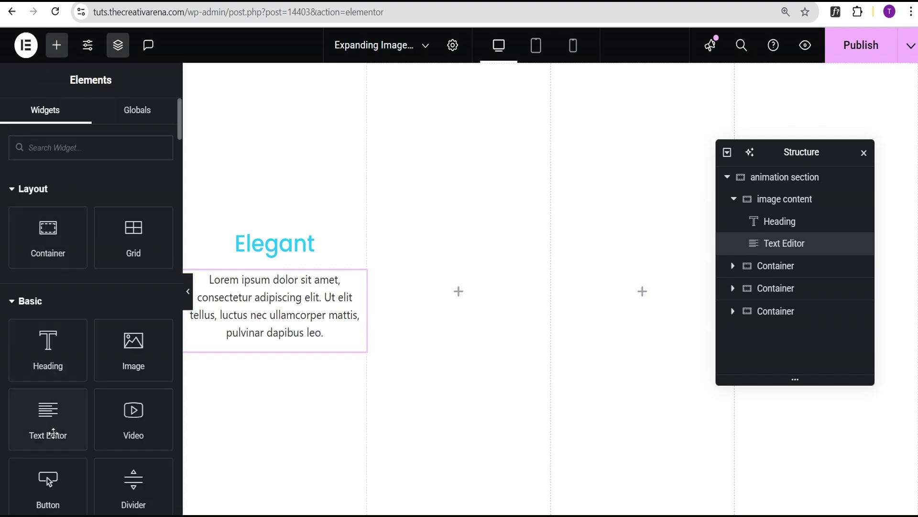
pyautogui.click(47, 480)
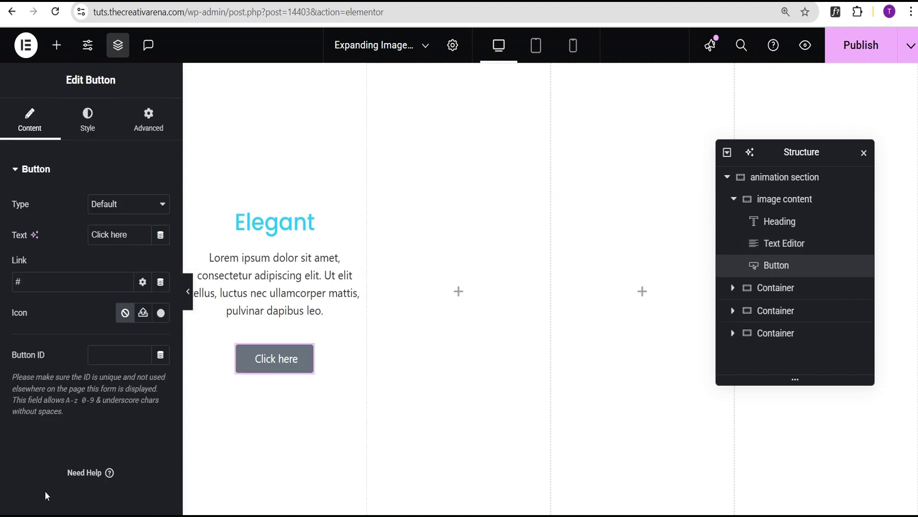
pyautogui.moveTo(135, 244); pyautogui.dragTo(63, 235)
pyautogui.write('Learn ')
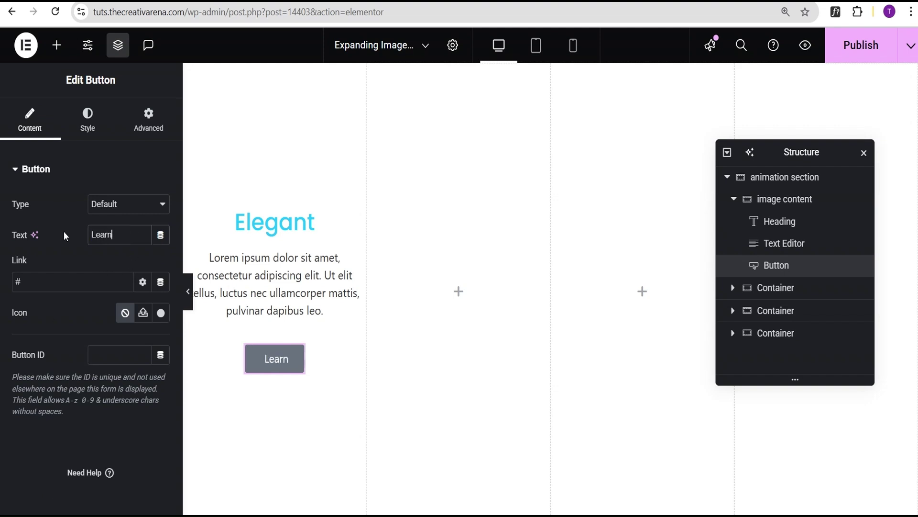
pyautogui.write('more')
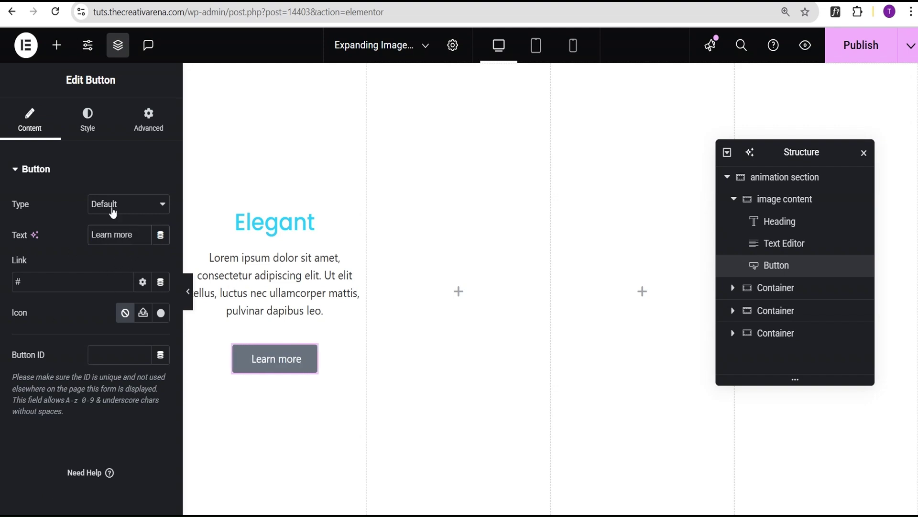
pyautogui.click(93, 130)
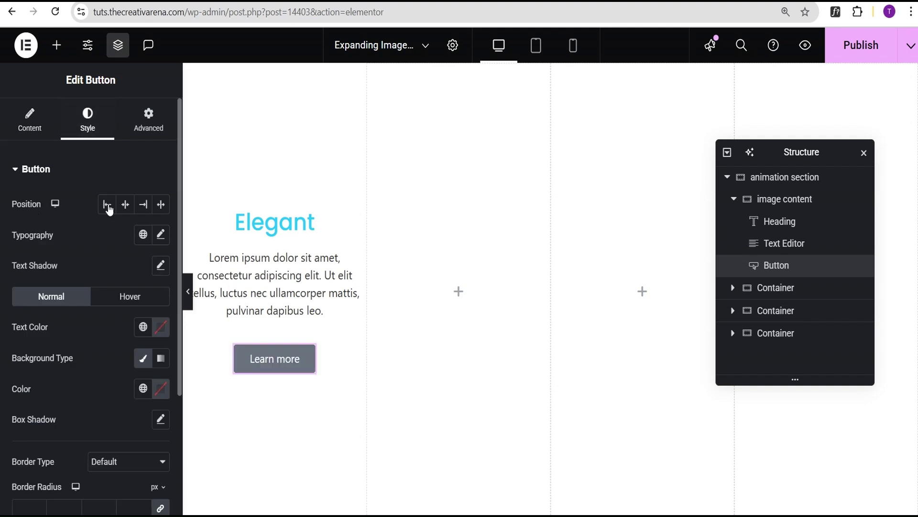
pyautogui.click(124, 205)
# Give the image content container a classic background using the black-and-white portrait.
pyautogui.click(775, 205)
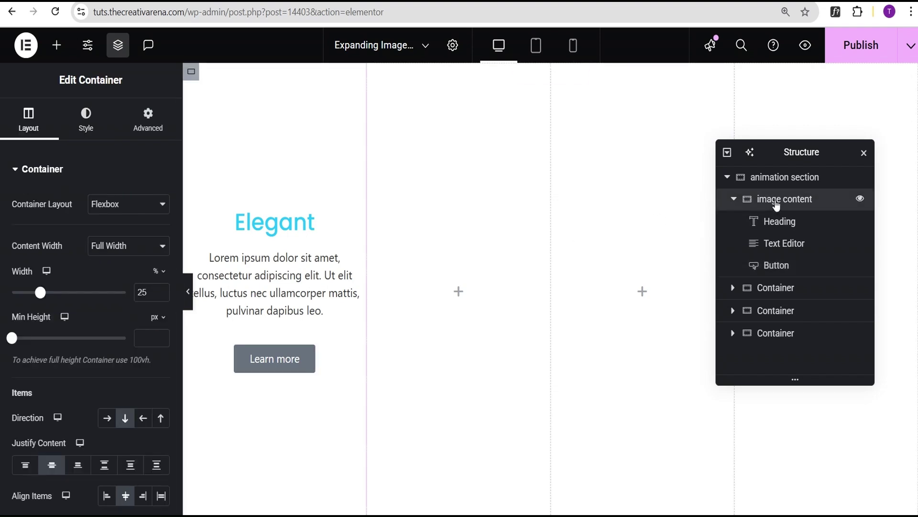
pyautogui.click(86, 130)
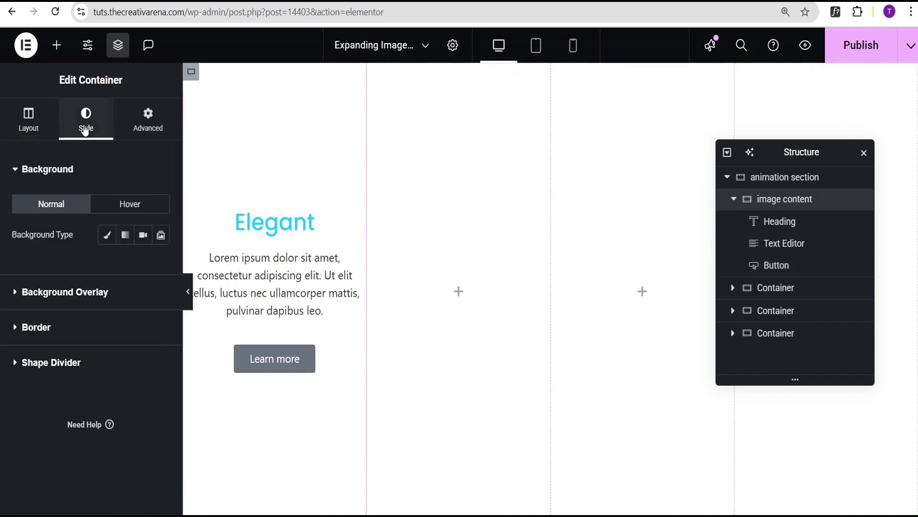
pyautogui.click(107, 236)
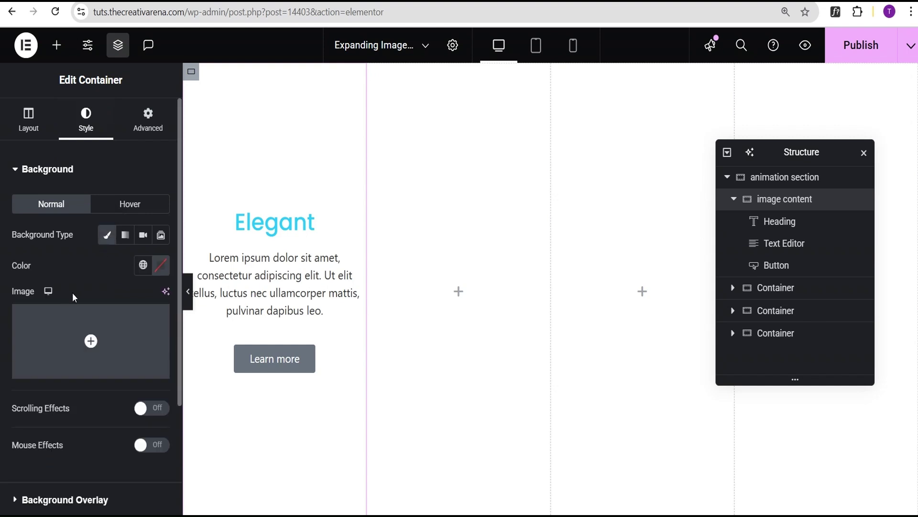
pyautogui.click(78, 337)
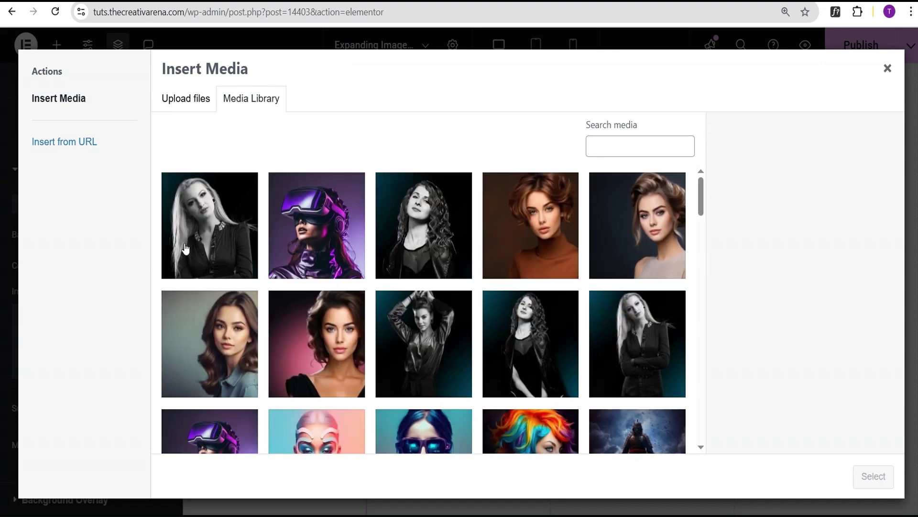
pyautogui.click(186, 248)
pyautogui.click(874, 476)
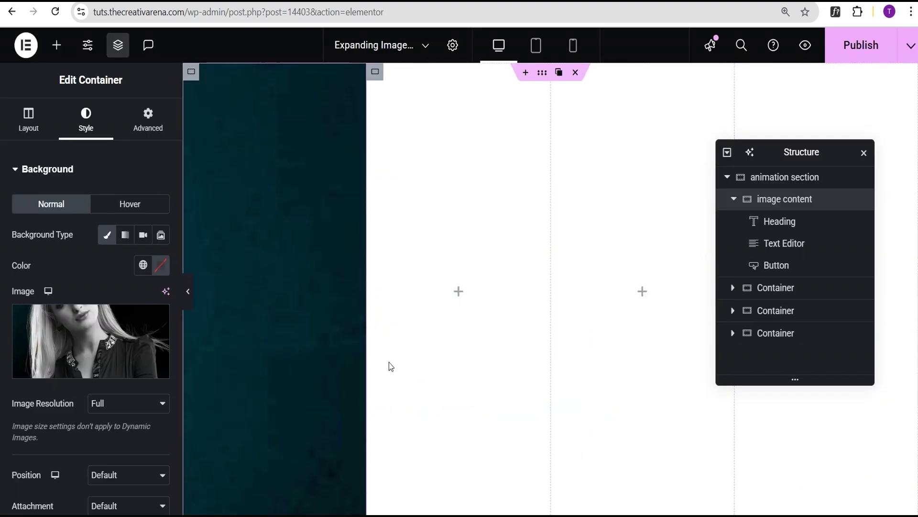
# Set the background to Center Center position, No-repeat and Cover size.
pyautogui.scroll(-3, 107, 342)
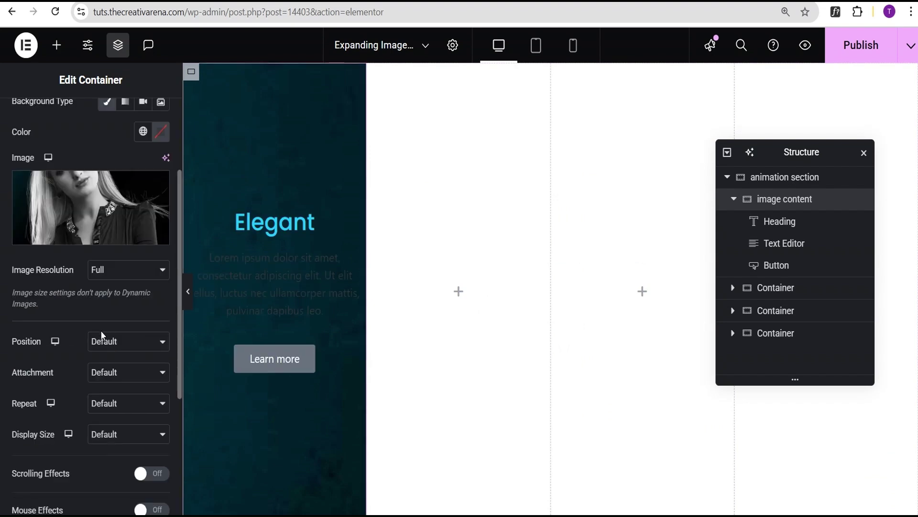
pyautogui.scroll(-1, 100, 334)
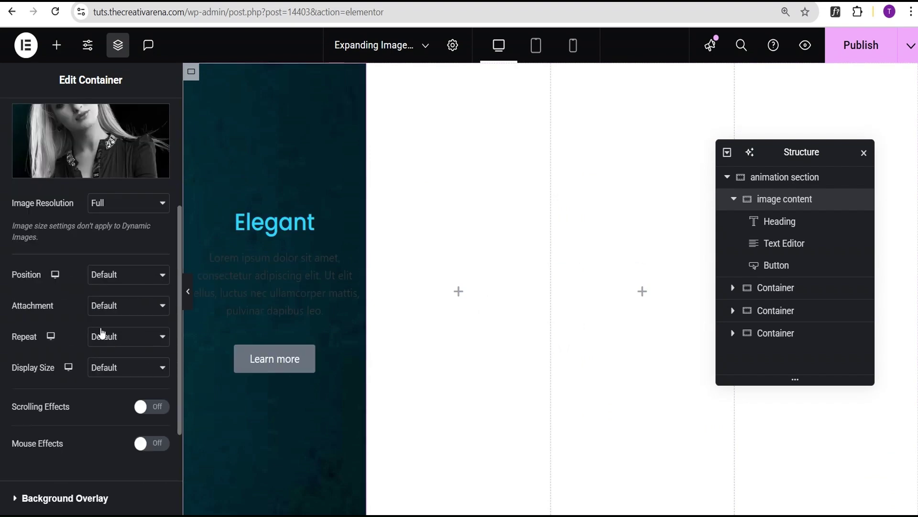
pyautogui.click(96, 274)
pyautogui.click(118, 311)
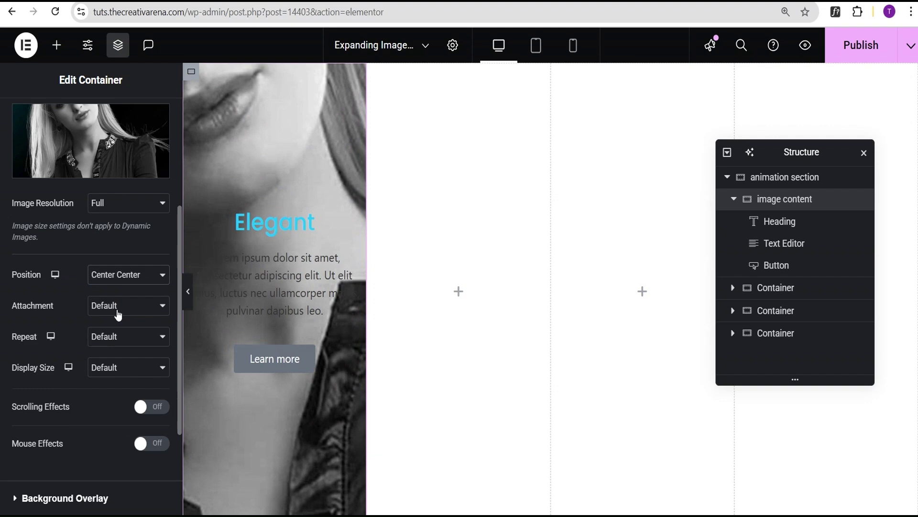
pyautogui.click(125, 343)
pyautogui.click(121, 367)
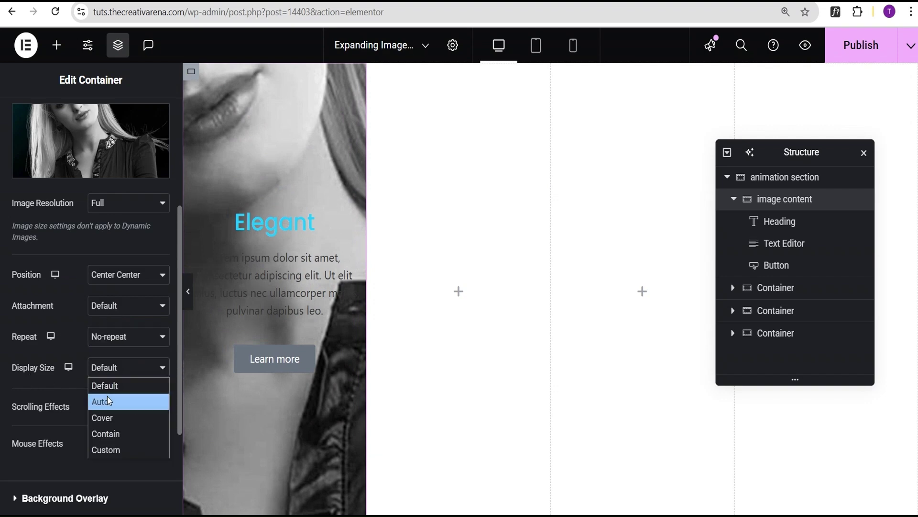
pyautogui.click(107, 417)
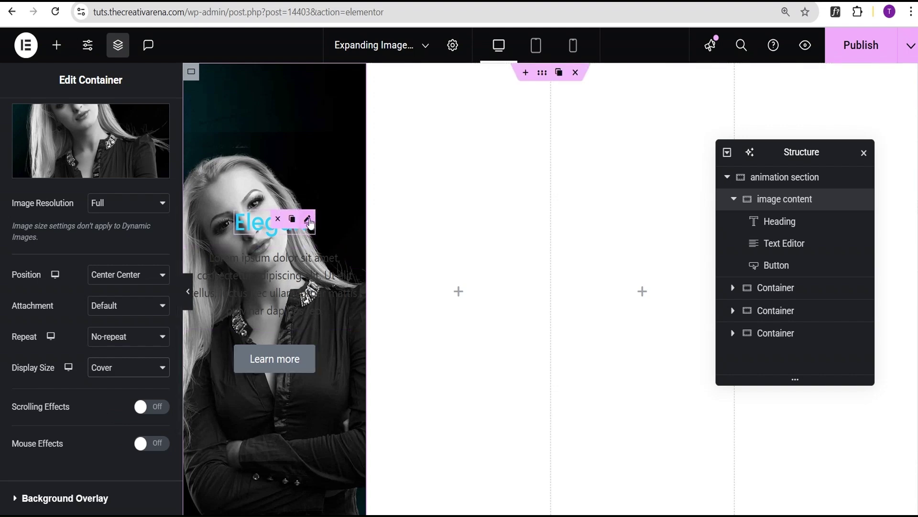
# Make the Elegant heading text white.
pyautogui.click(309, 221)
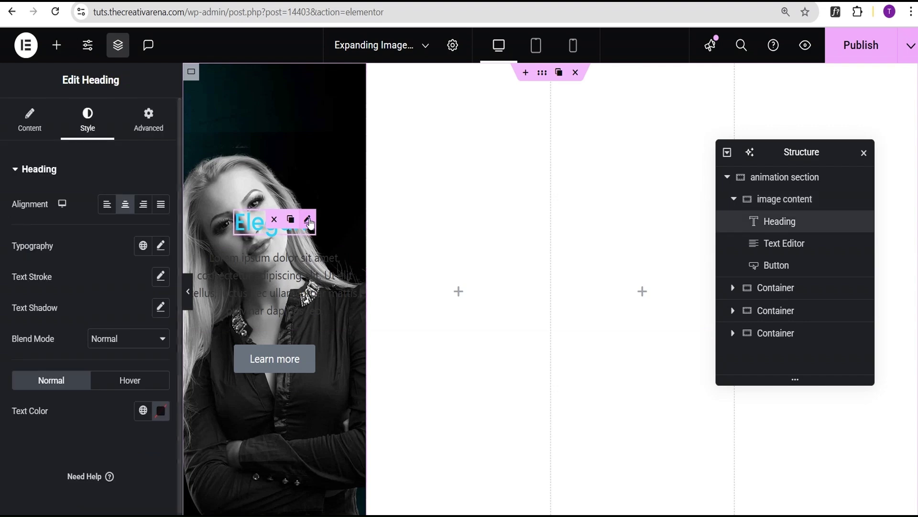
pyautogui.click(160, 410)
pyautogui.moveTo(154, 336); pyautogui.dragTo(79, 205)
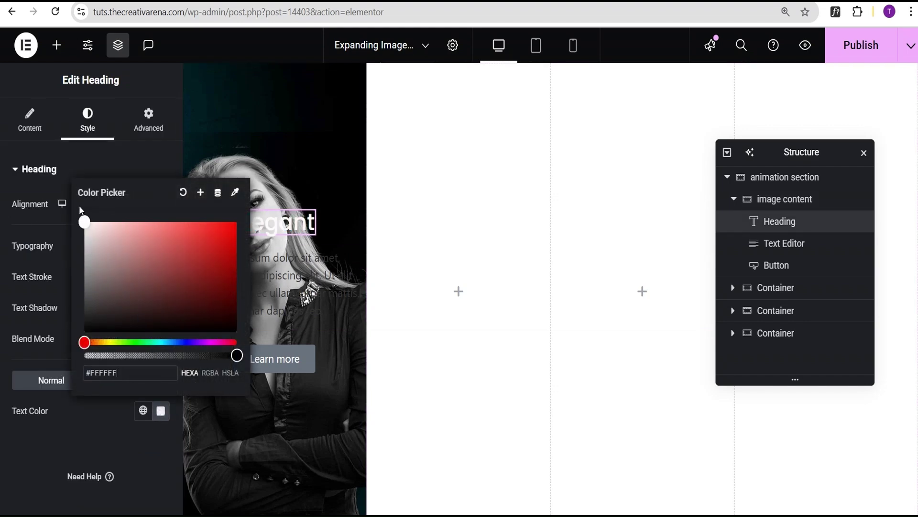
pyautogui.click(41, 255)
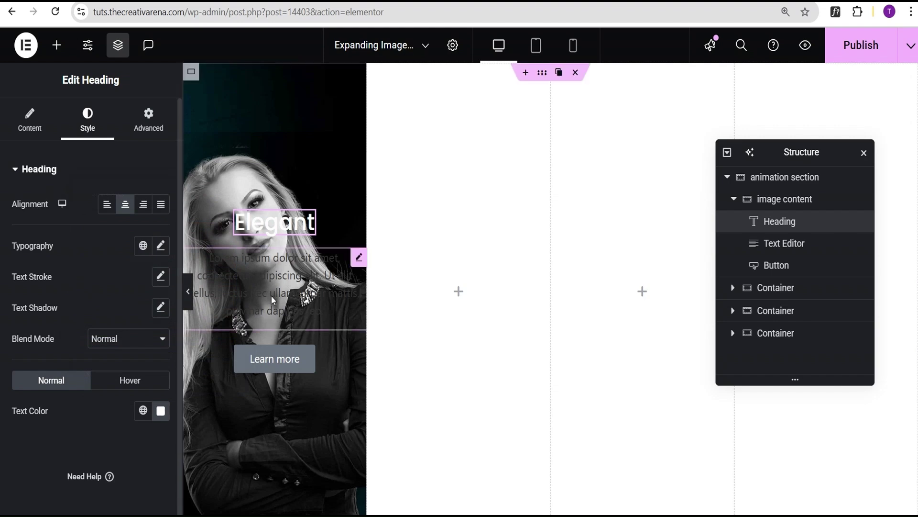
# Make the paragraph text white (#FFFFFF).
pyautogui.click(357, 256)
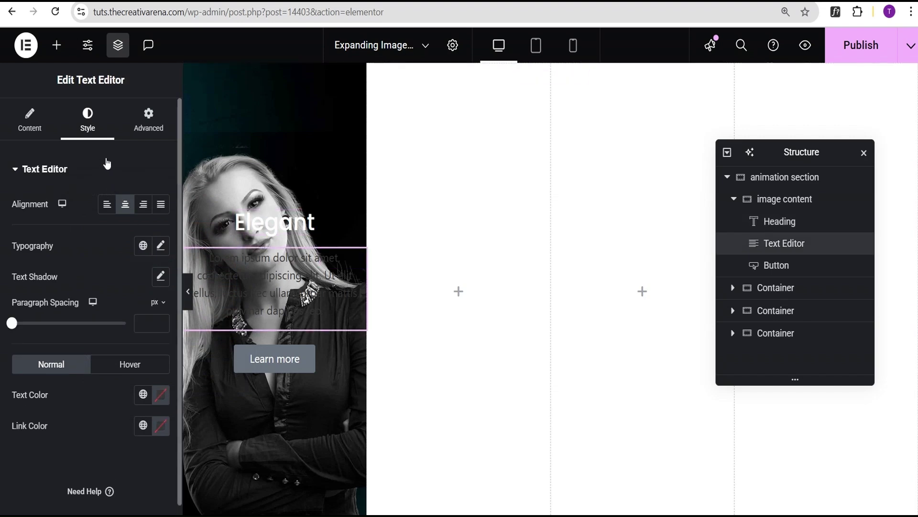
pyautogui.click(164, 397)
pyautogui.moveTo(160, 312); pyautogui.dragTo(84, 205)
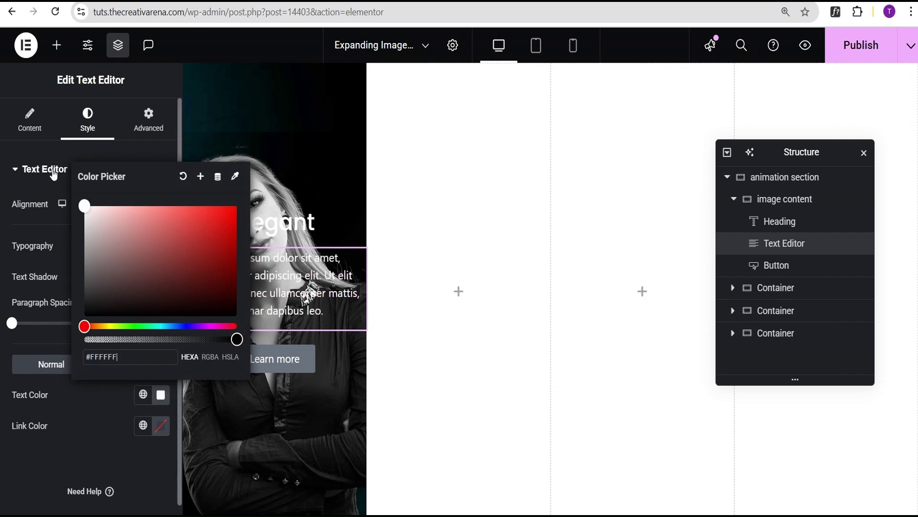
pyautogui.click(65, 408)
# Give the Learn more button black (#000000) text and a white (#FFFFFF) background.
pyautogui.click(274, 359)
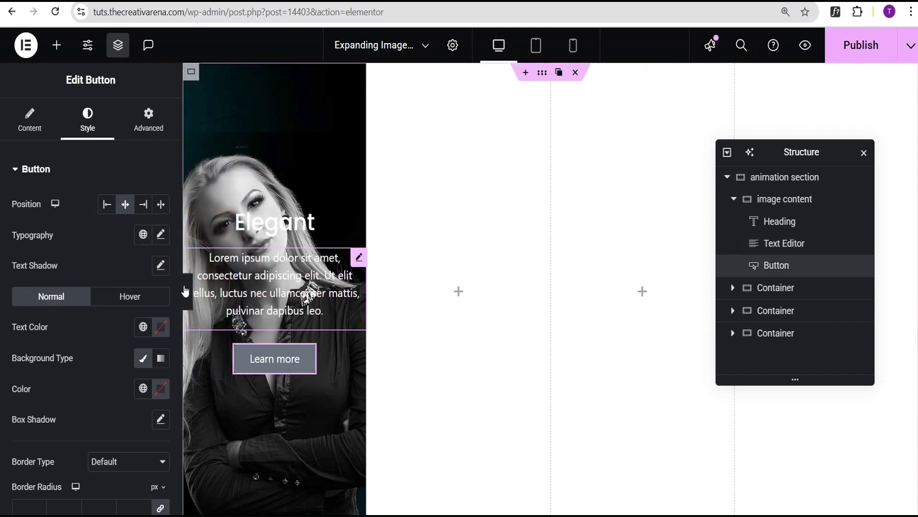
pyautogui.click(161, 329)
pyautogui.click(160, 248)
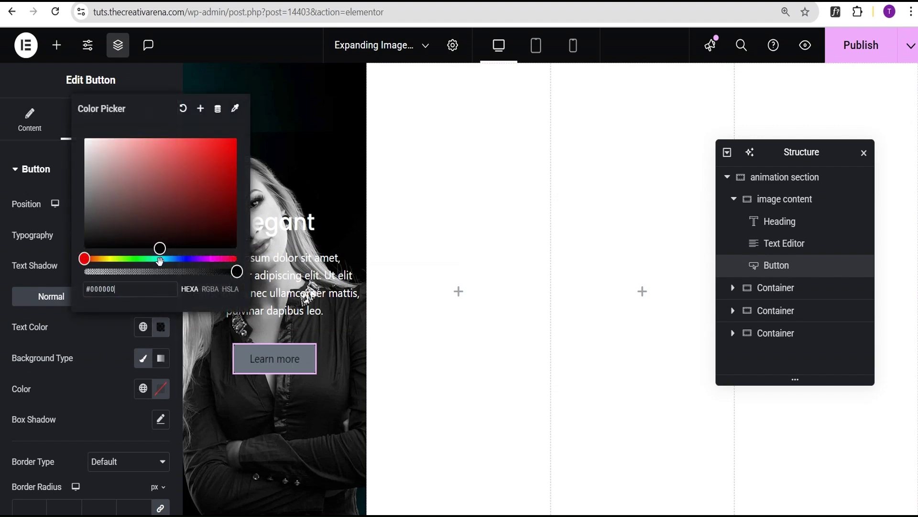
pyautogui.click(161, 388)
pyautogui.moveTo(160, 267); pyautogui.dragTo(60, 174)
# Set the button's border radius to 20 and check it in preview.
pyautogui.scroll(-2, 53, 410)
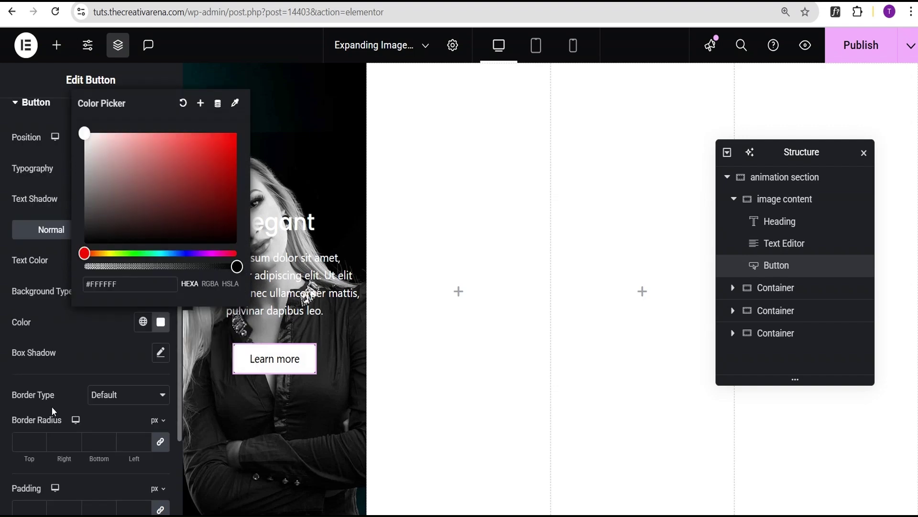
pyautogui.click(27, 441)
pyautogui.write('20')
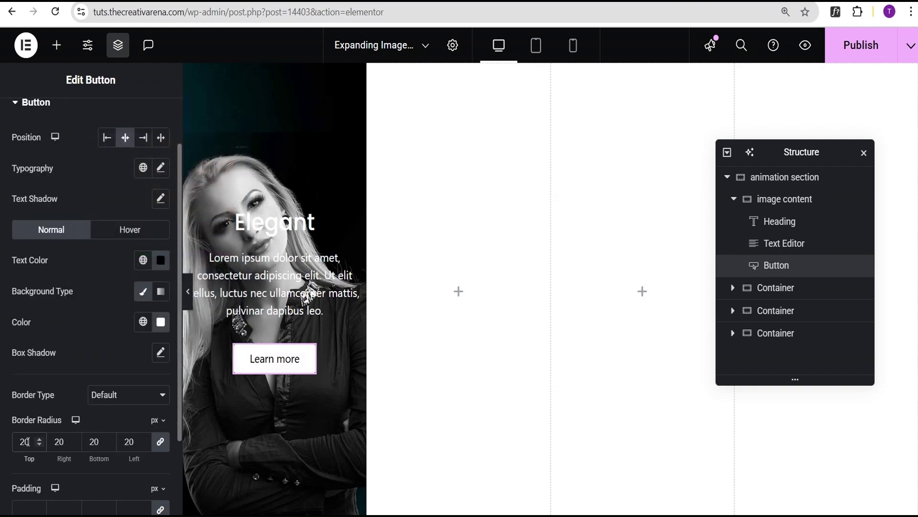
pyautogui.click(188, 291)
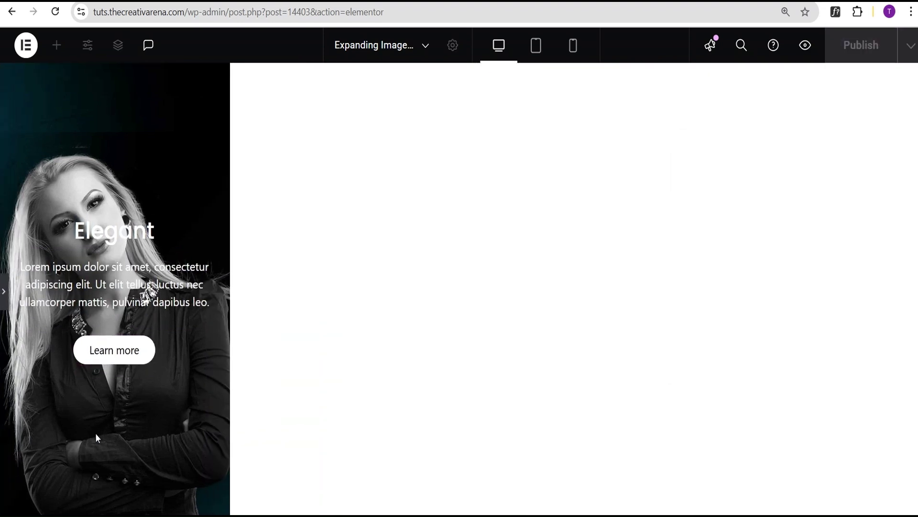
pyautogui.click(6, 295)
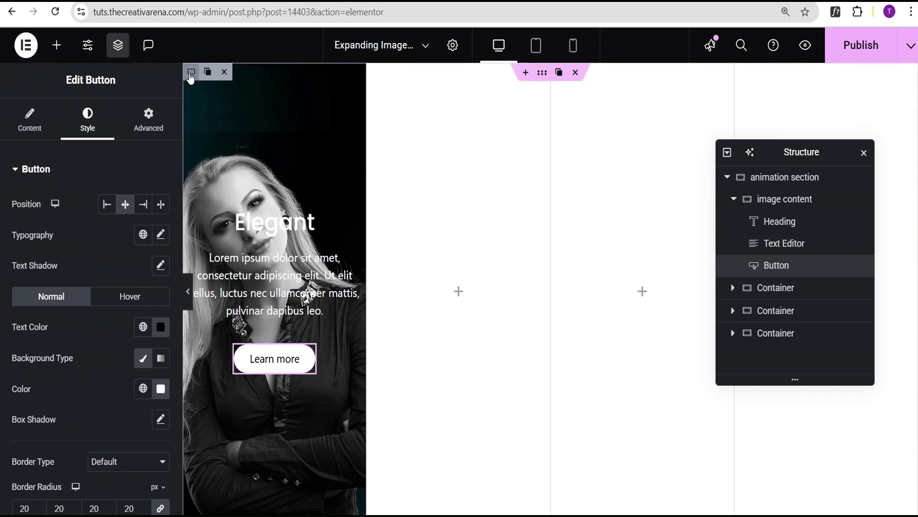
# Add a classic black (#000000) background overlay to the image content container.
pyautogui.click(192, 157)
pyautogui.click(20, 171)
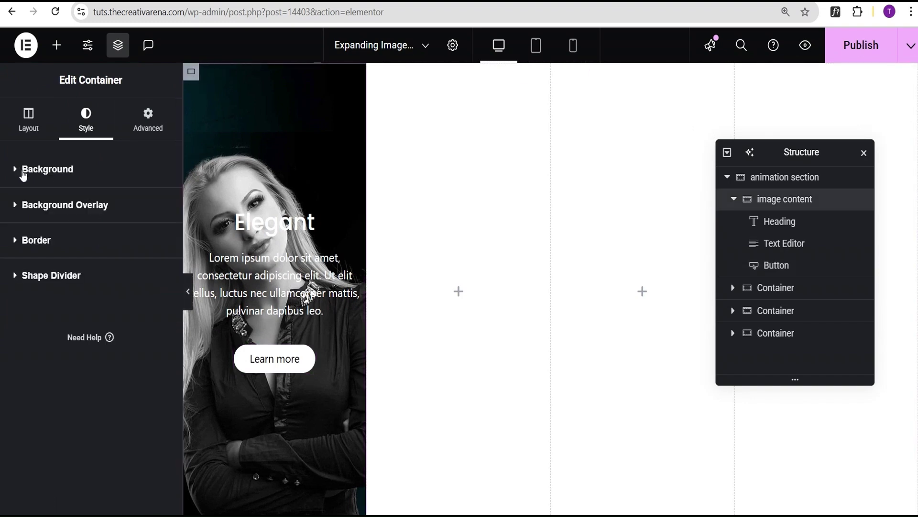
pyautogui.click(61, 208)
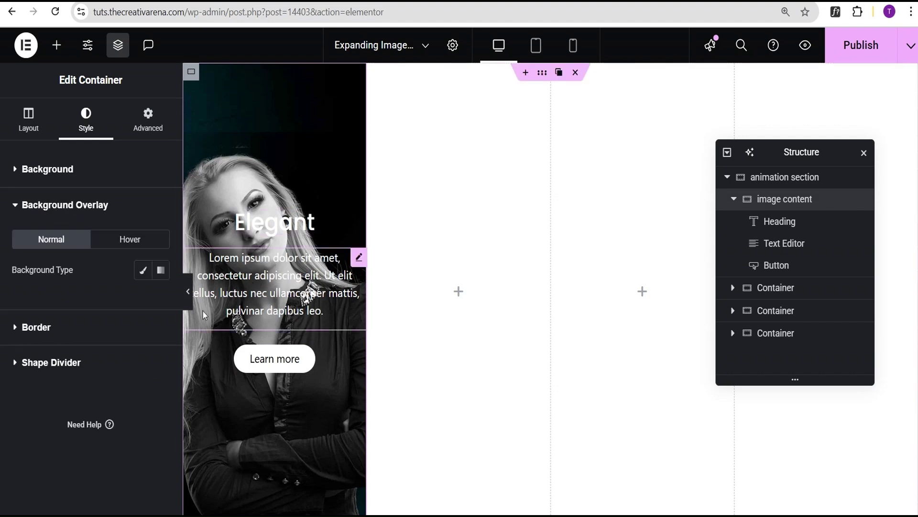
pyautogui.click(142, 272)
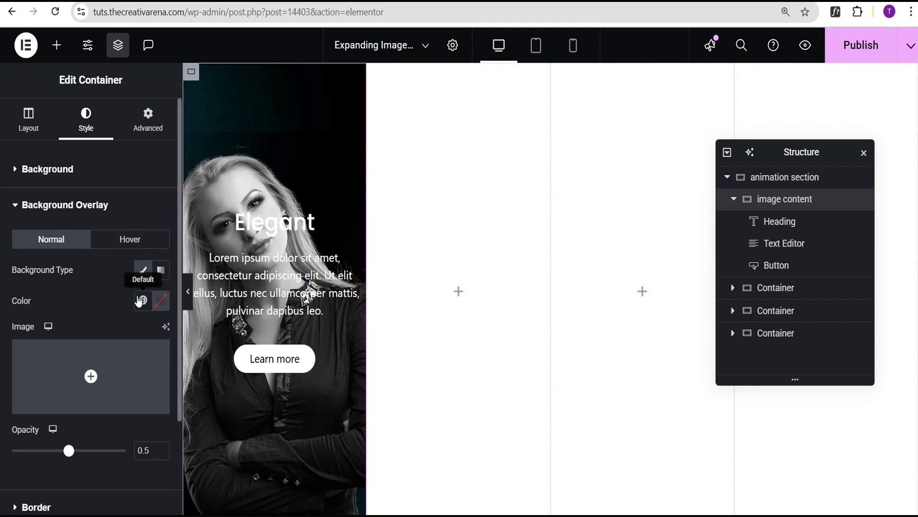
pyautogui.click(162, 305)
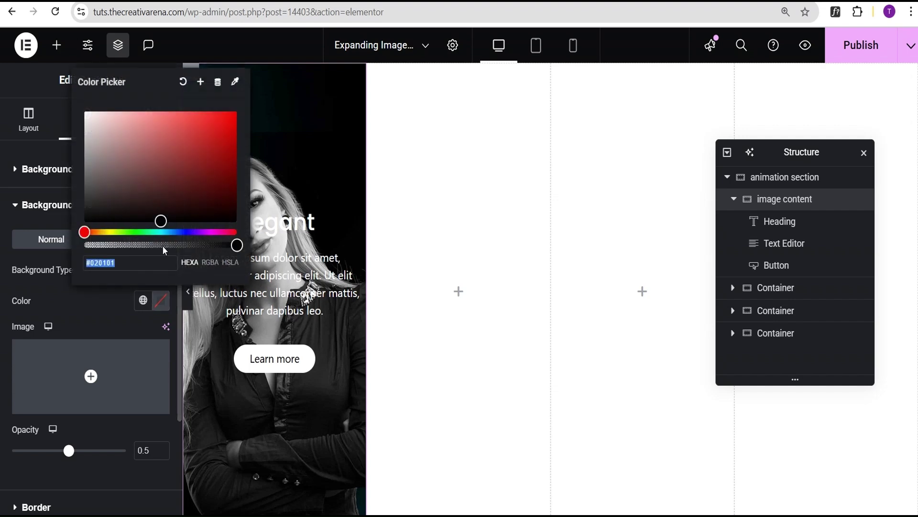
pyautogui.moveTo(160, 222); pyautogui.dragTo(160, 229)
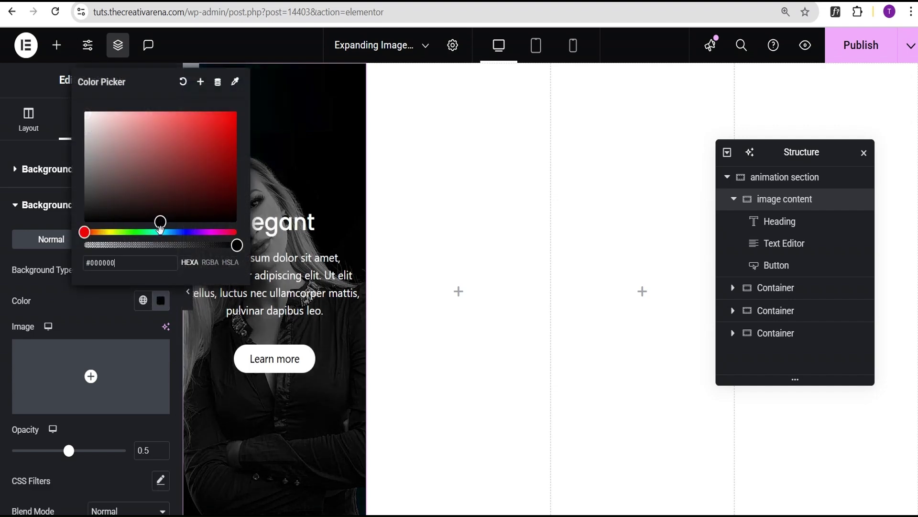
pyautogui.click(113, 311)
# Set the overlay opacity to 0.3, preview it, and collapse the container in Structure.
pyautogui.scroll(-2, 108, 335)
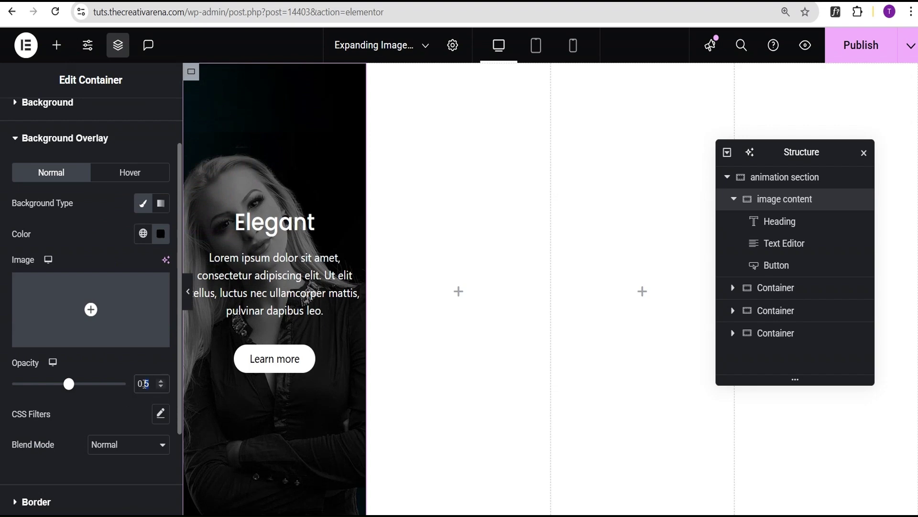
pyautogui.write('3')
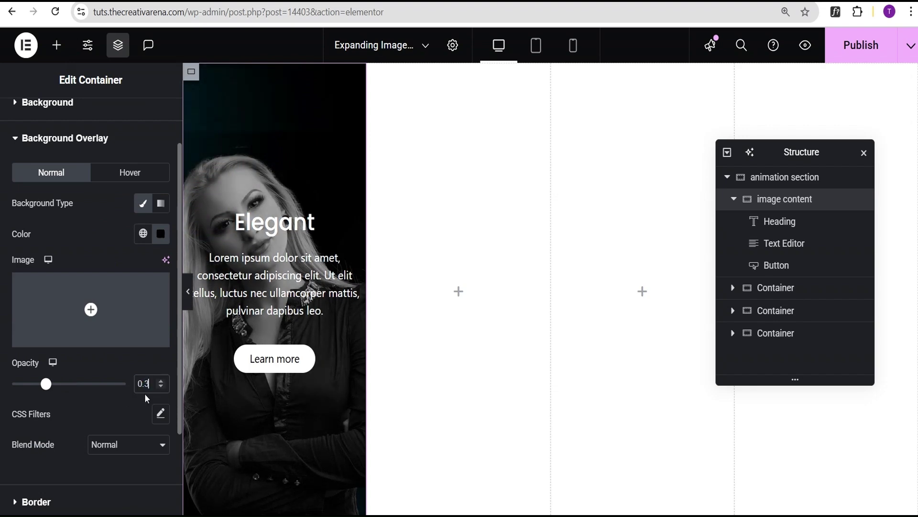
pyautogui.click(102, 244)
pyautogui.click(188, 292)
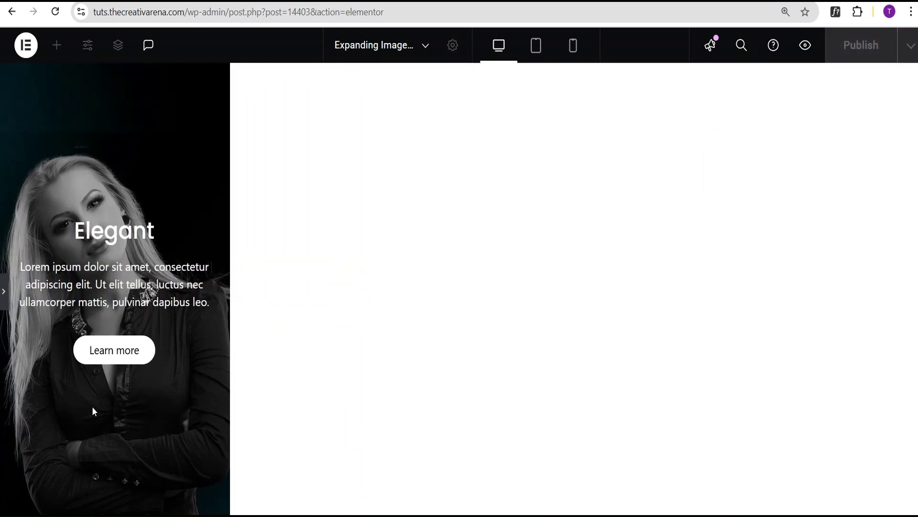
pyautogui.click(7, 297)
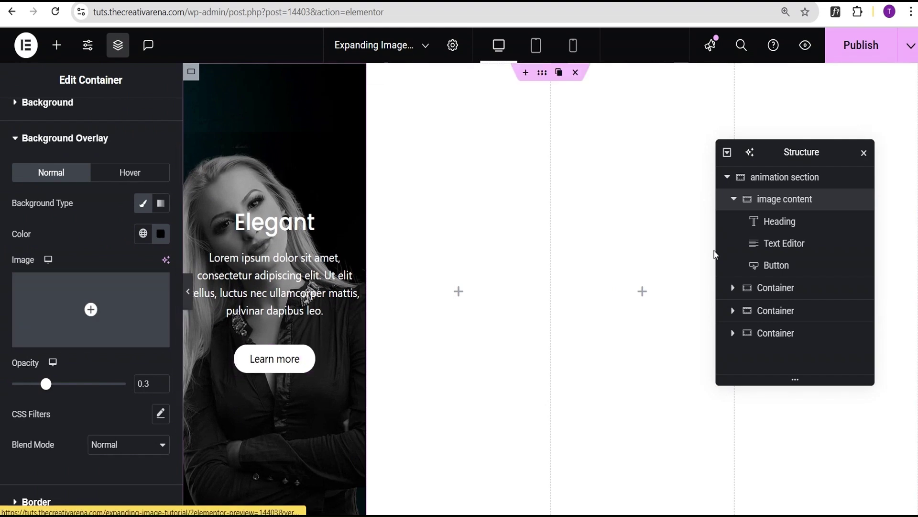
pyautogui.click(734, 199)
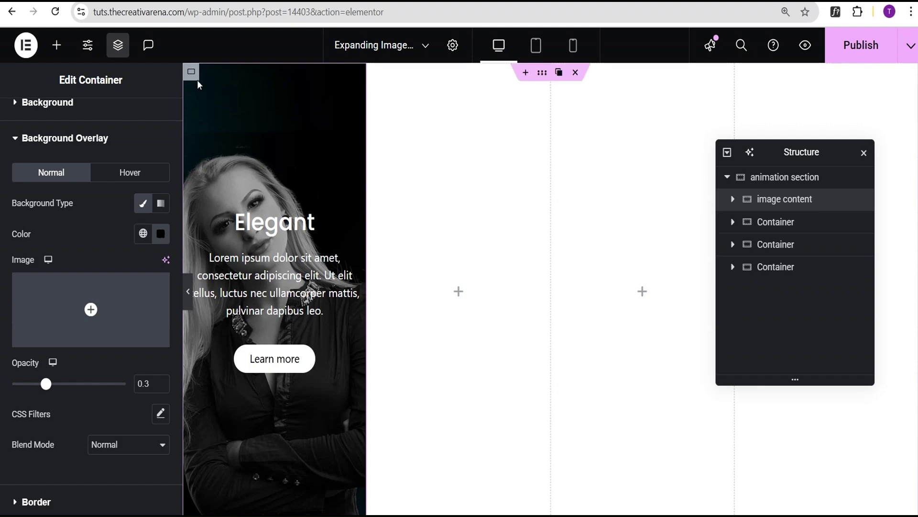
# Duplicate the image content panel four times to make five panels.
pyautogui.click(208, 72)
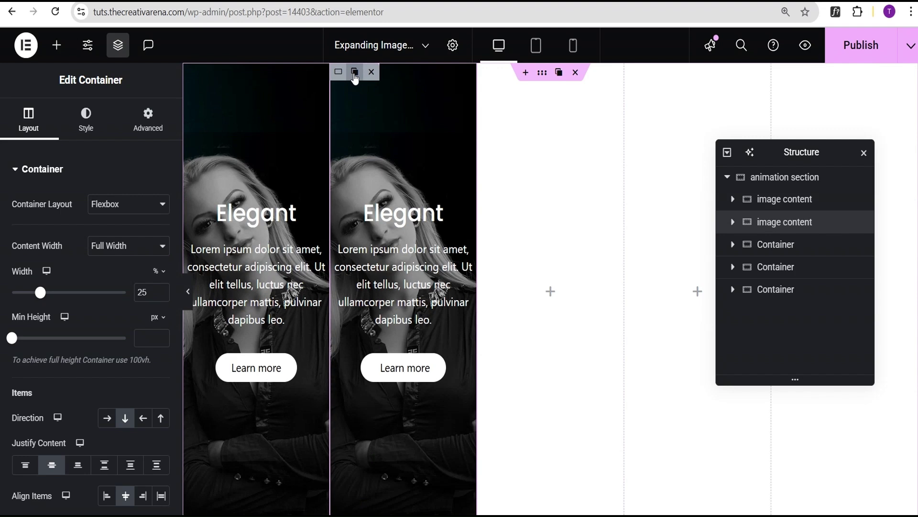
pyautogui.click(348, 73)
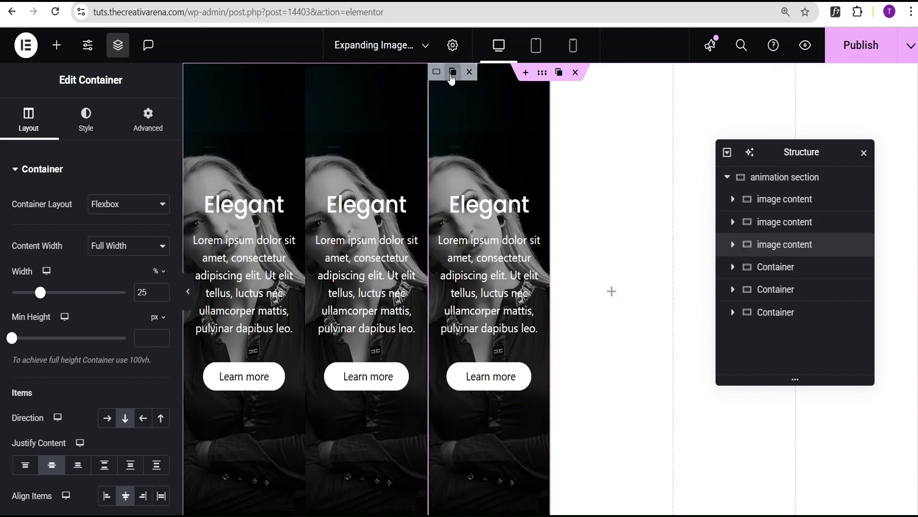
pyautogui.click(451, 72)
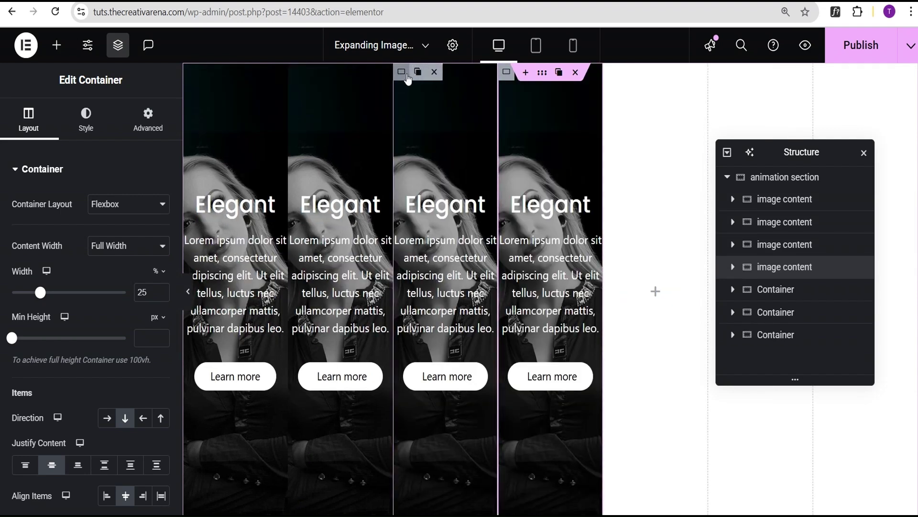
pyautogui.click(452, 73)
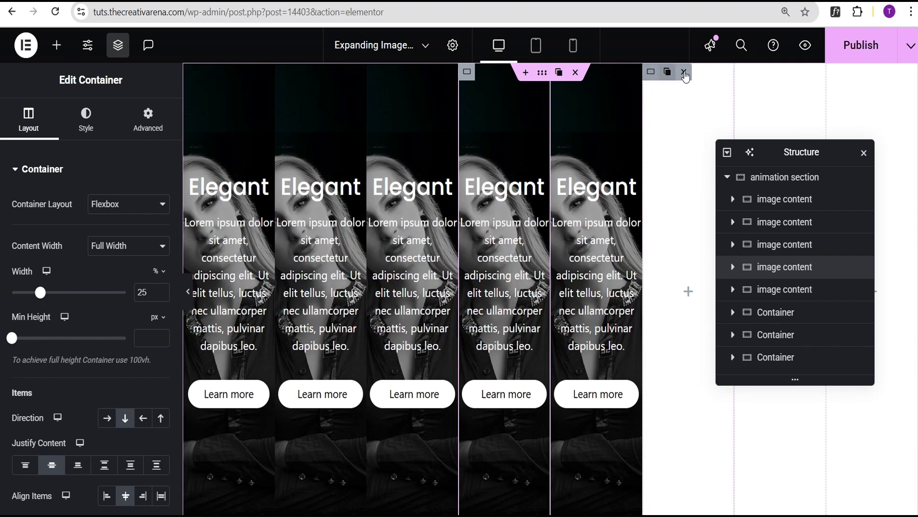
# Delete the three empty containers.
pyautogui.click(684, 72)
pyautogui.click(749, 72)
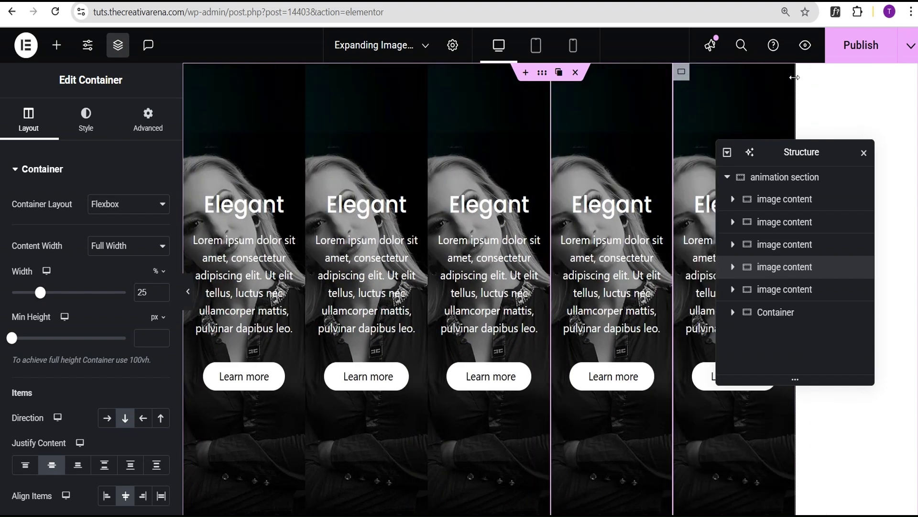
pyautogui.click(834, 71)
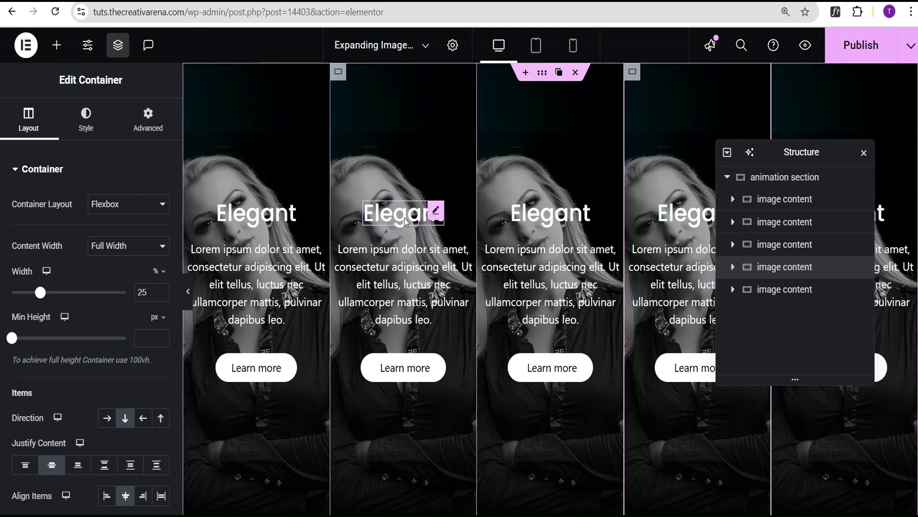
# Retitle the second panel 'Visuals' and give it the VR headset background image.
pyautogui.click(438, 211)
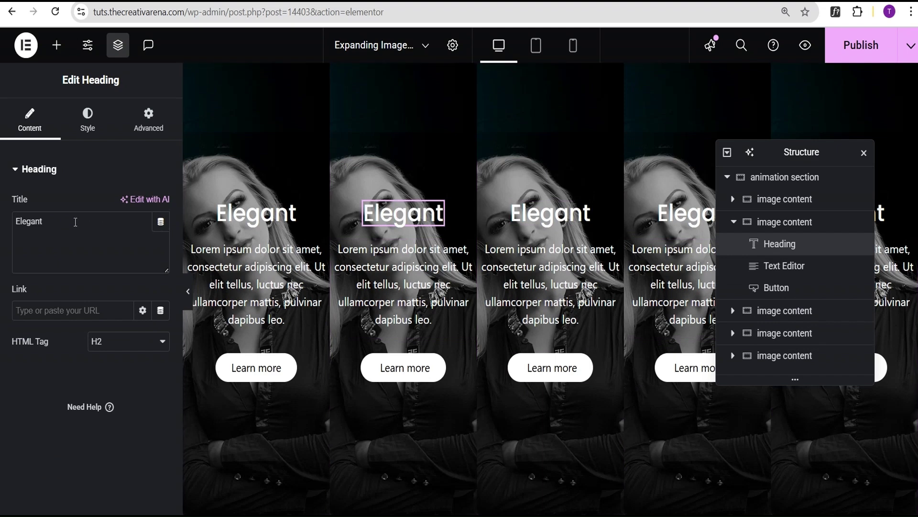
pyautogui.moveTo(76, 221); pyautogui.dragTo(2, 220)
pyautogui.write('Vi')
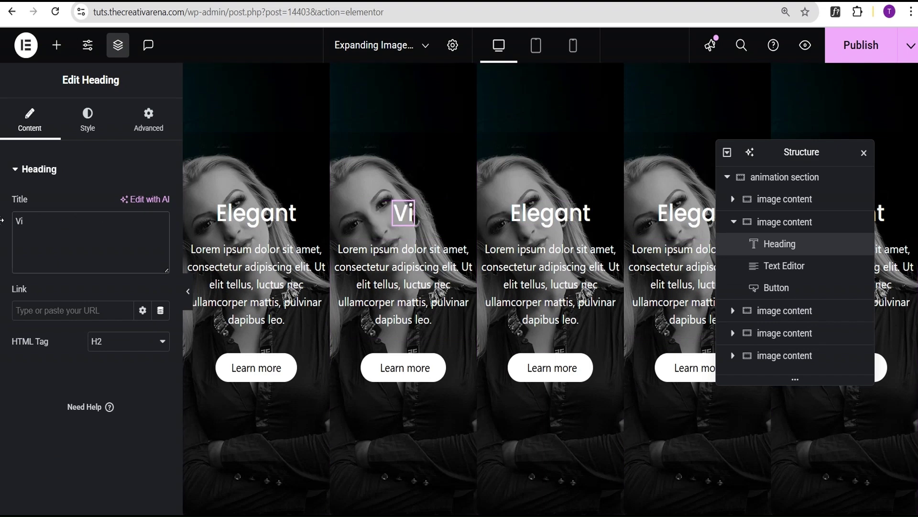
pyautogui.write('suals')
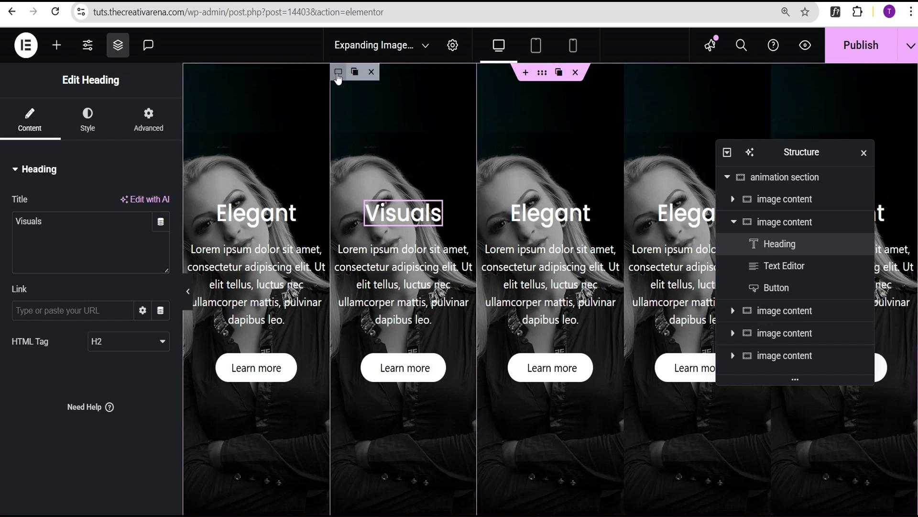
pyautogui.click(338, 74)
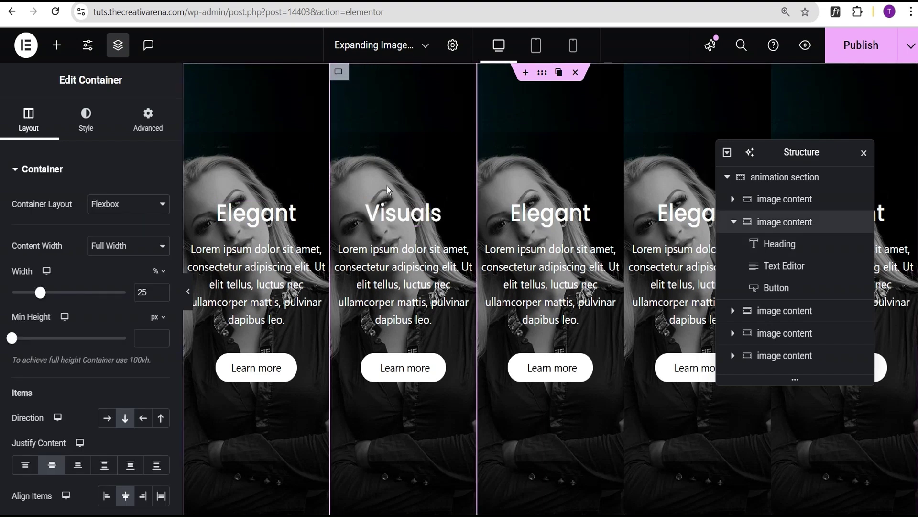
pyautogui.click(79, 124)
pyautogui.click(88, 338)
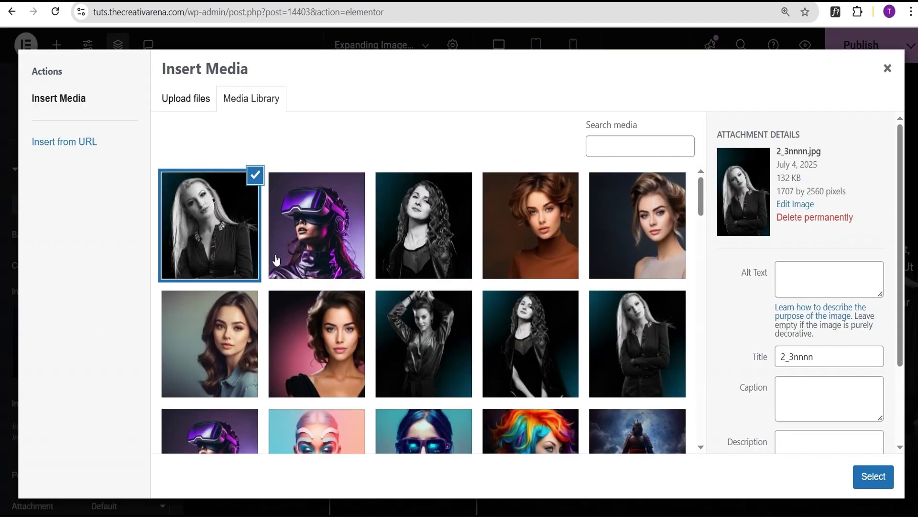
pyautogui.click(324, 250)
pyautogui.click(875, 477)
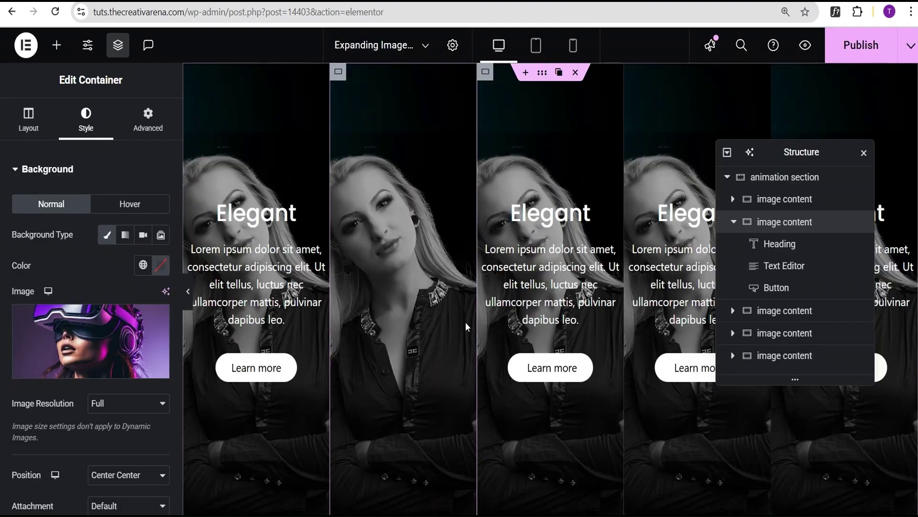
# Preview the section with the editor panels hidden, then return to editing.
pyautogui.scroll(-2, 429, 325)
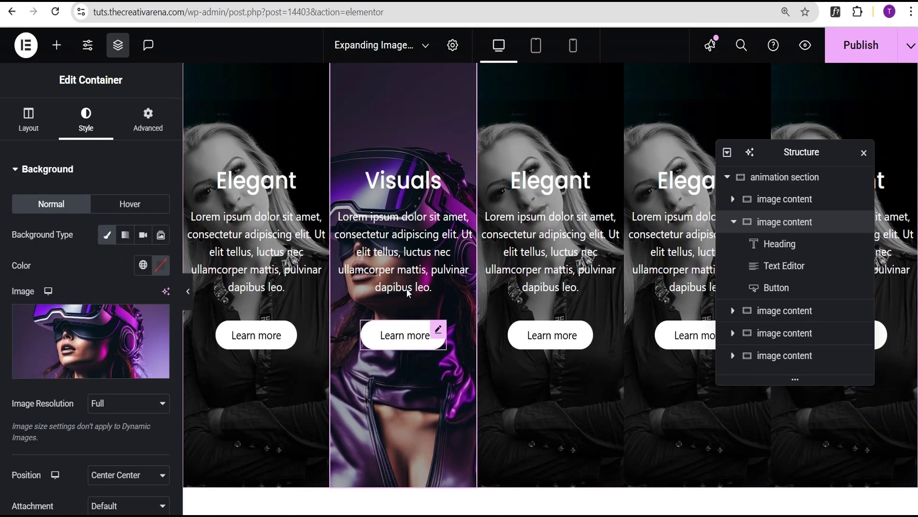
pyautogui.scroll(2, 407, 289)
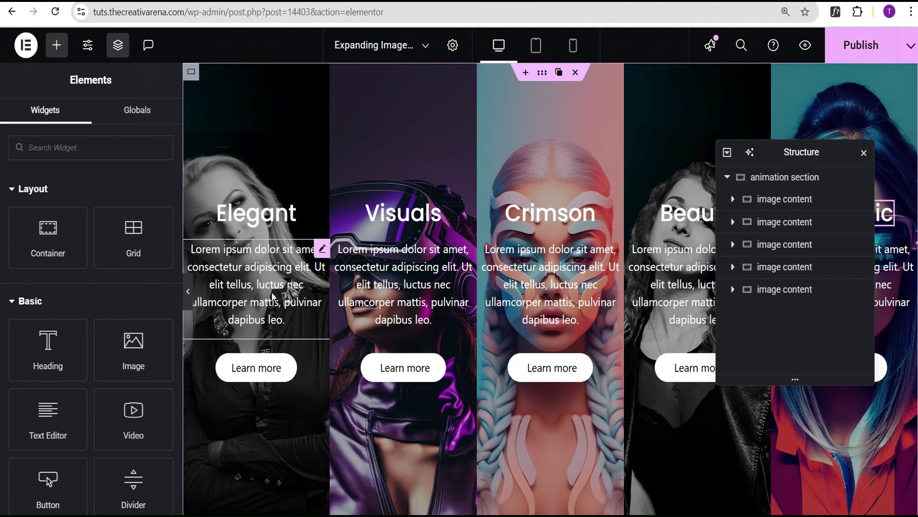
pyautogui.click(188, 290)
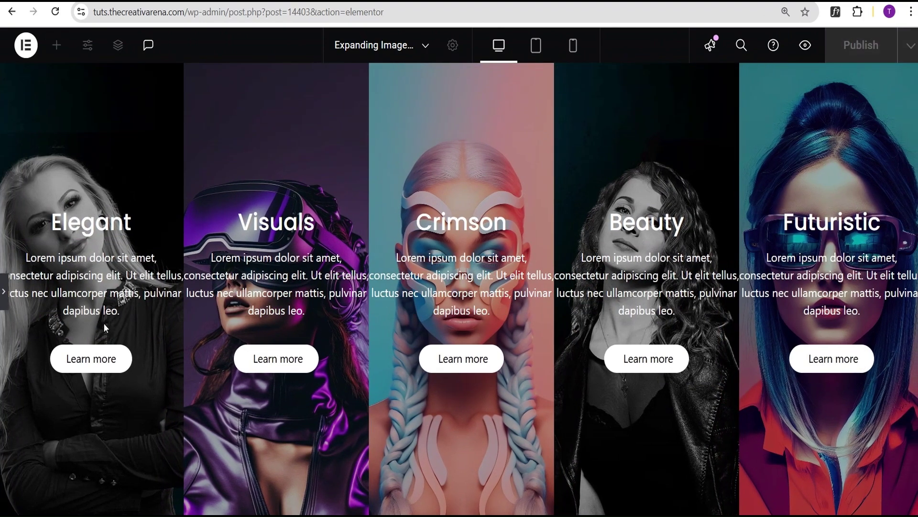
pyautogui.click(4, 293)
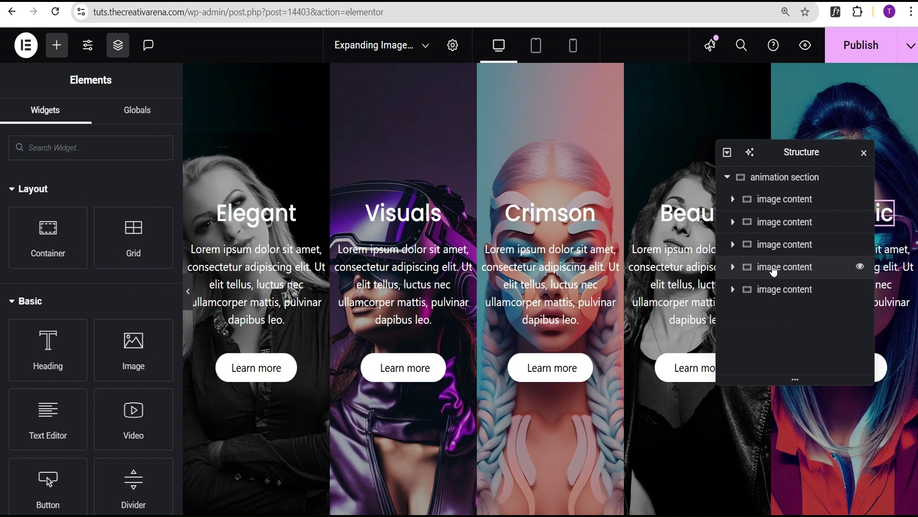
# Give the outer animation section container the CSS class animation-section.
pyautogui.click(780, 180)
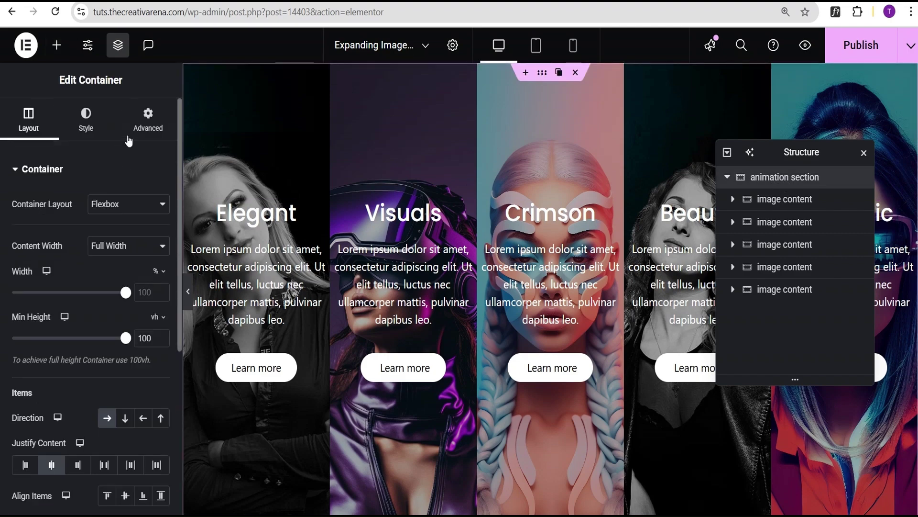
pyautogui.click(149, 125)
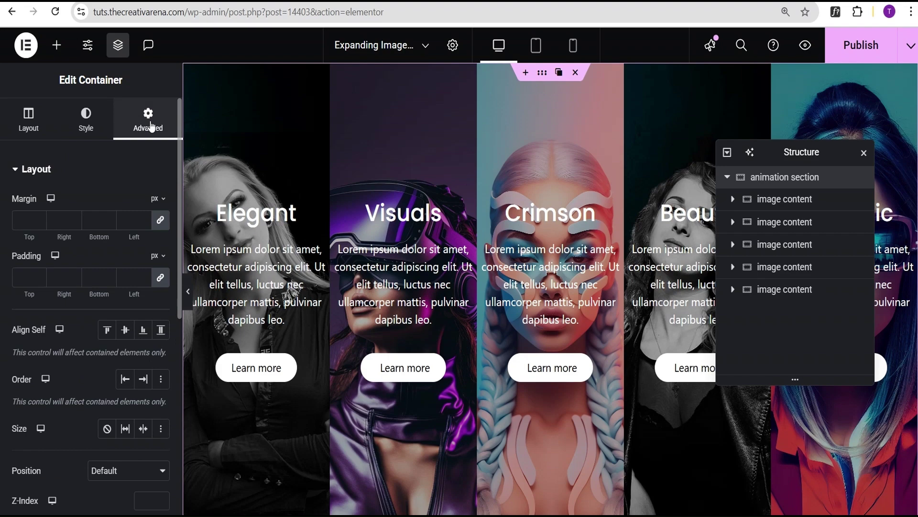
pyautogui.scroll(-3, 89, 372)
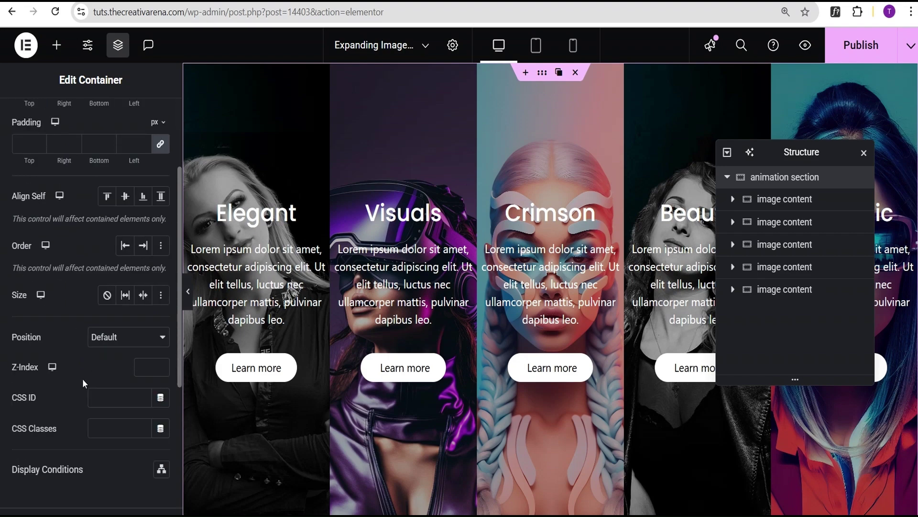
pyautogui.click(97, 430)
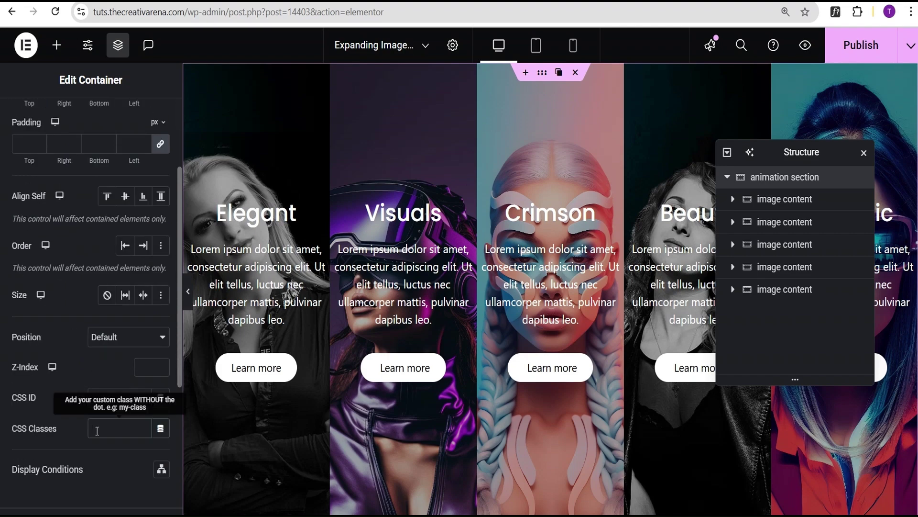
pyautogui.write('animation-section')
# Add an HTML widget in a new container below the image section.
pyautogui.click(727, 178)
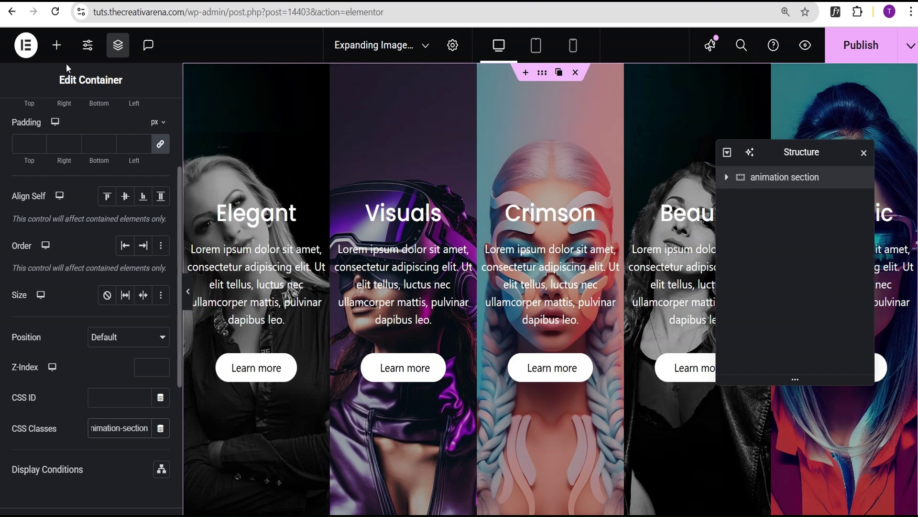
pyautogui.click(58, 47)
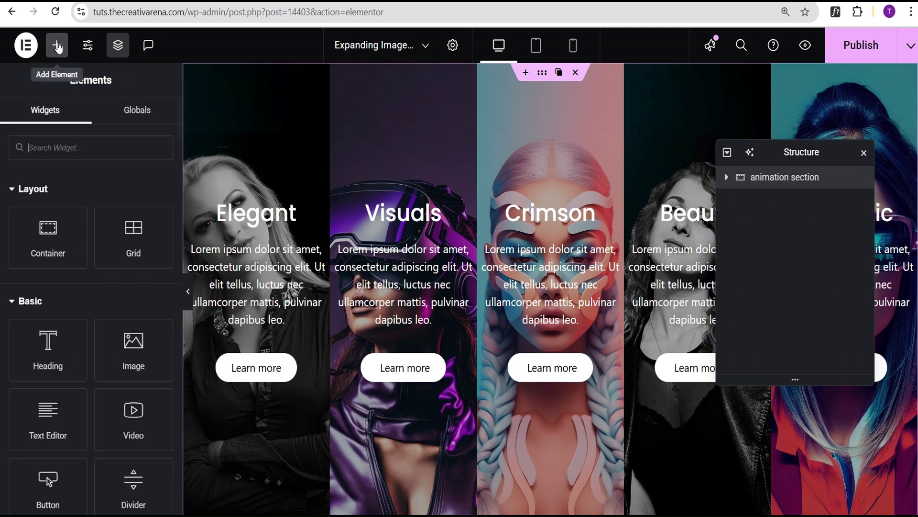
pyautogui.click(53, 151)
pyautogui.write('html')
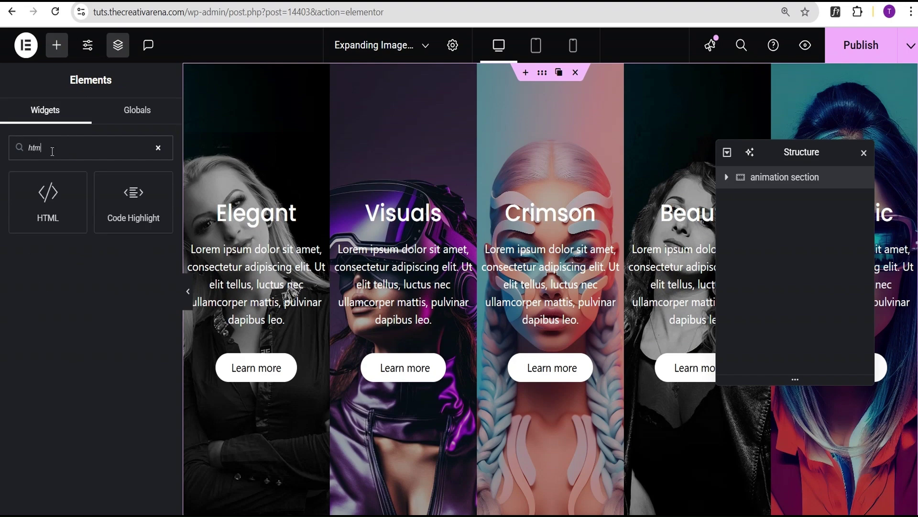
pyautogui.scroll(-4, 287, 191)
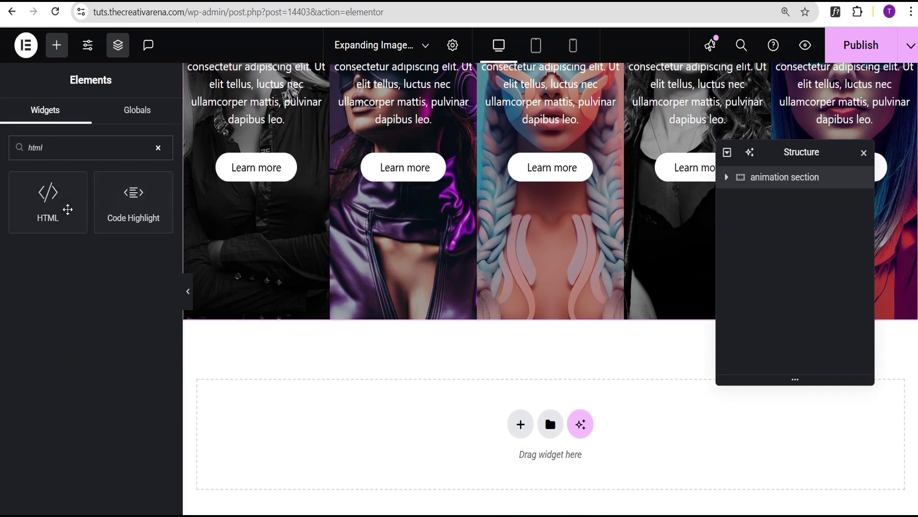
pyautogui.moveTo(65, 211); pyautogui.dragTo(304, 434)
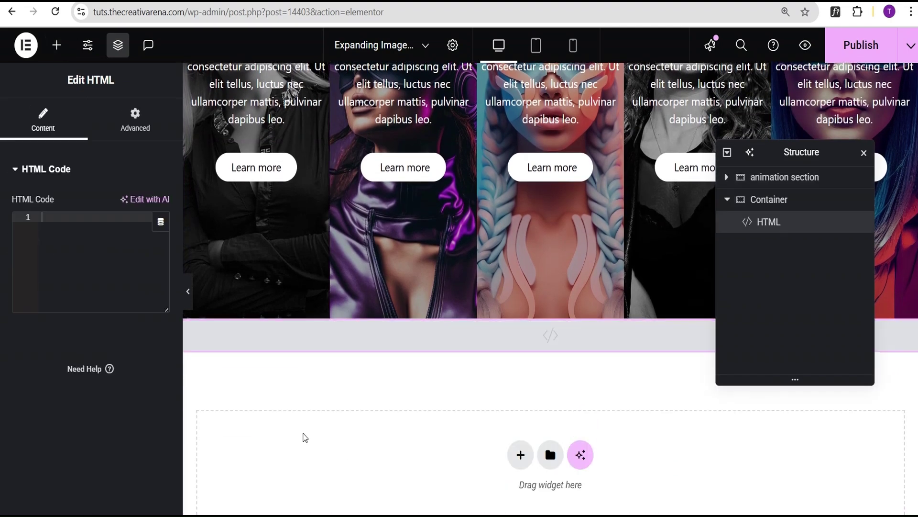
pyautogui.click(98, 254)
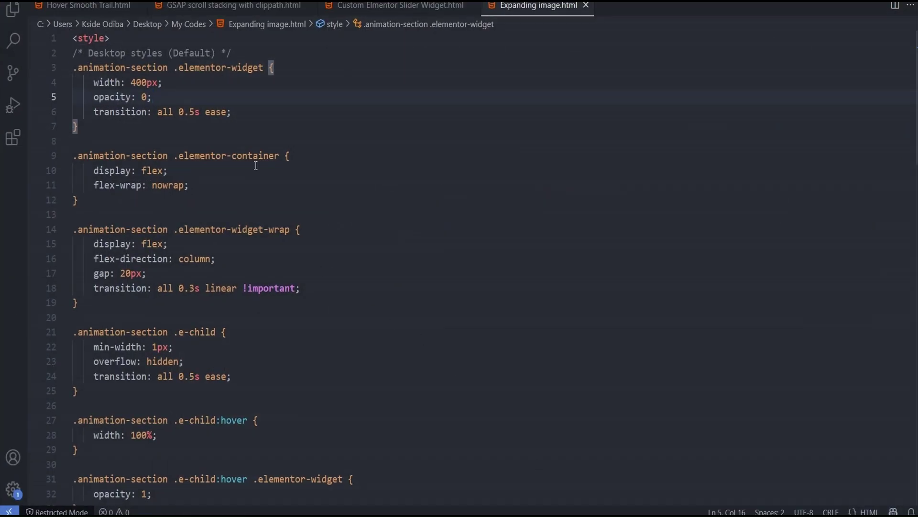
# Copy Expanding image.html's code from the line 1 <style> through </script> on line 82.
pyautogui.moveTo(74, 42); pyautogui.dragTo(133, 325)
pyautogui.scroll(-4, 87, 167)
pyautogui.scroll(-14, 120, 215)
pyautogui.scroll(-3, 120, 256)
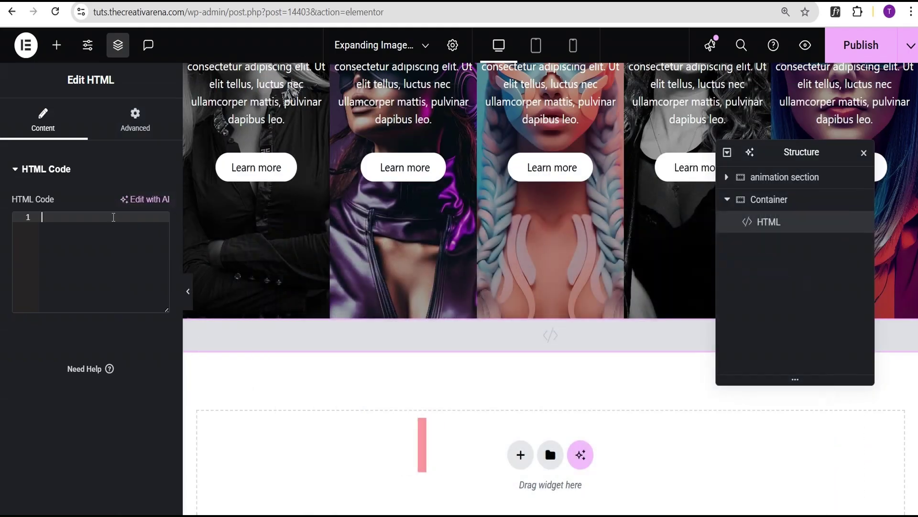
# Paste the copied style and script code into the HTML widget, review it, and publish.
pyautogui.hotkey('ctrl', 'v')
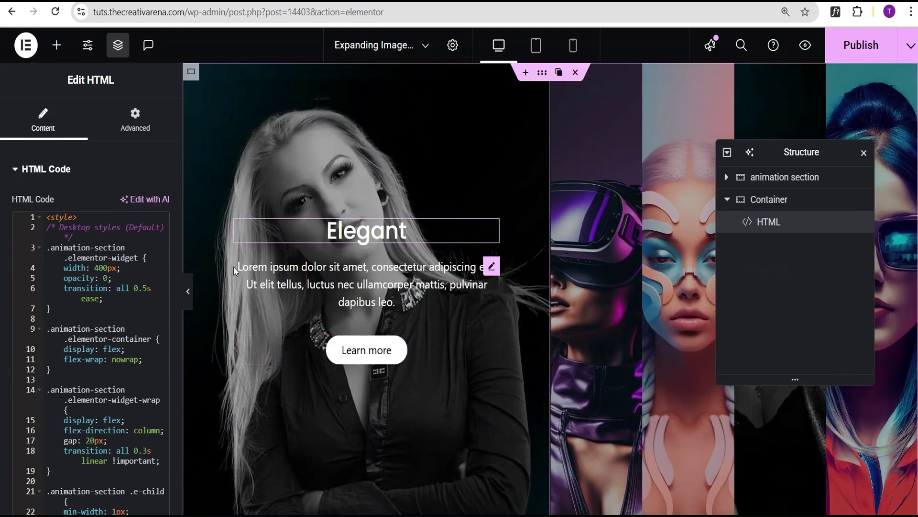
pyautogui.scroll(-15, 100, 303)
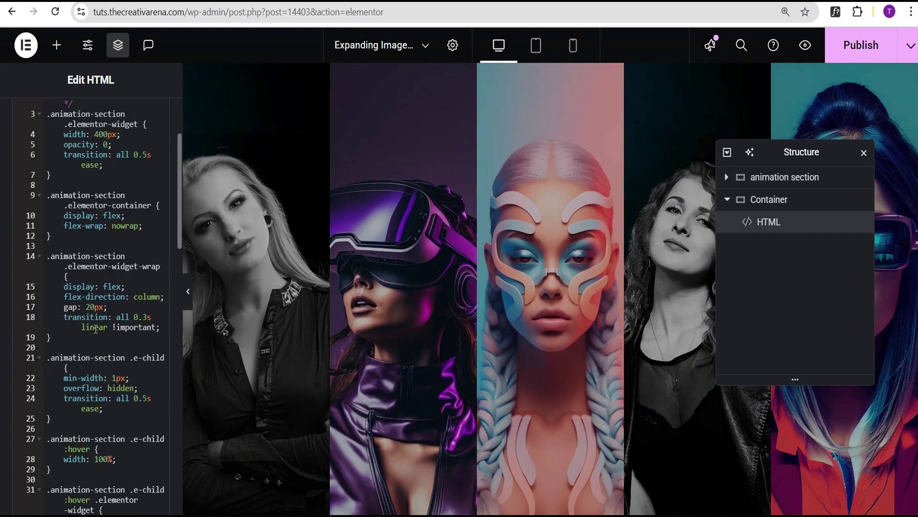
pyautogui.scroll(-3, 91, 322)
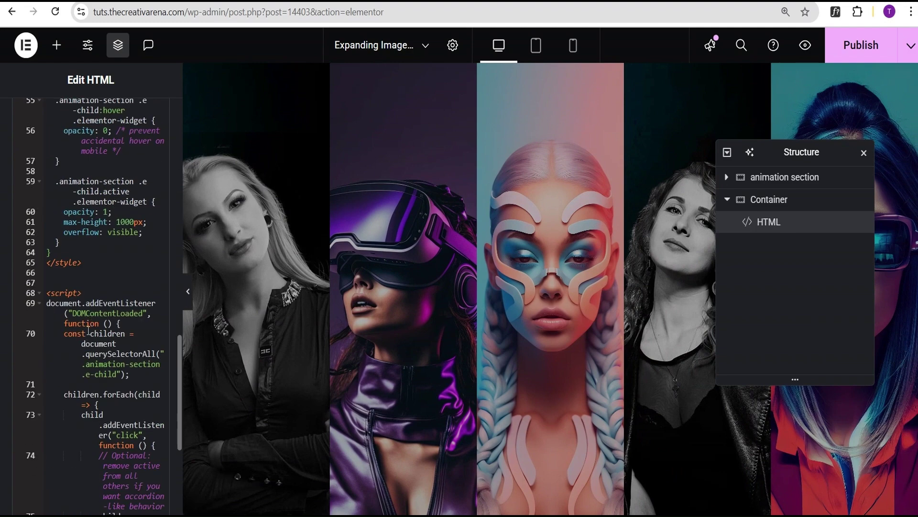
pyautogui.scroll(-3, 91, 355)
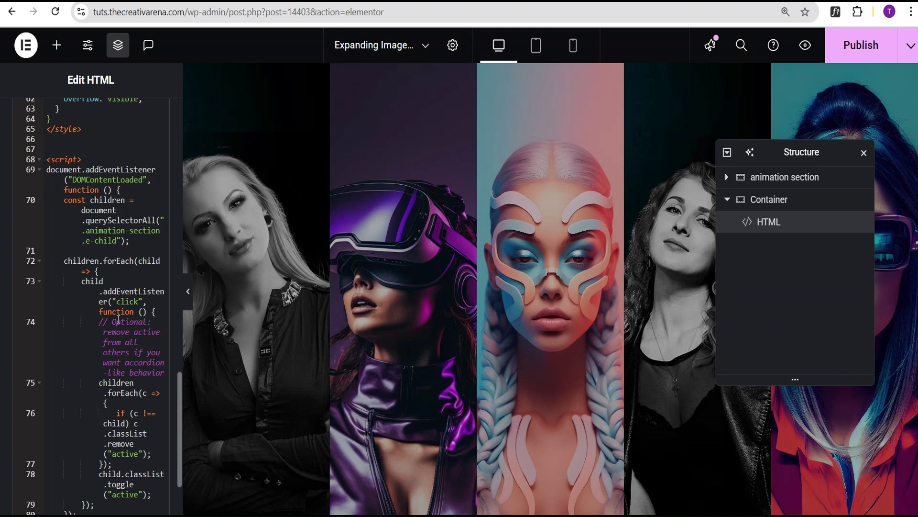
pyautogui.scroll(7, 116, 314)
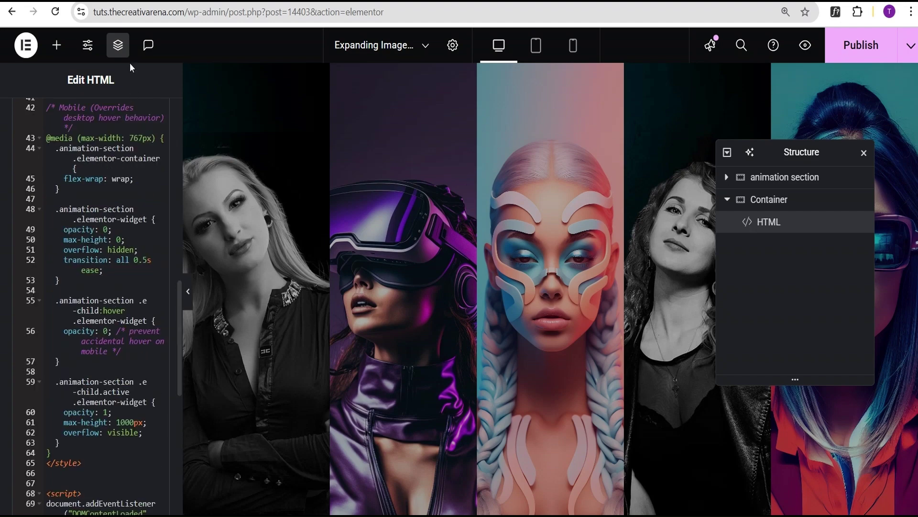
pyautogui.click(857, 49)
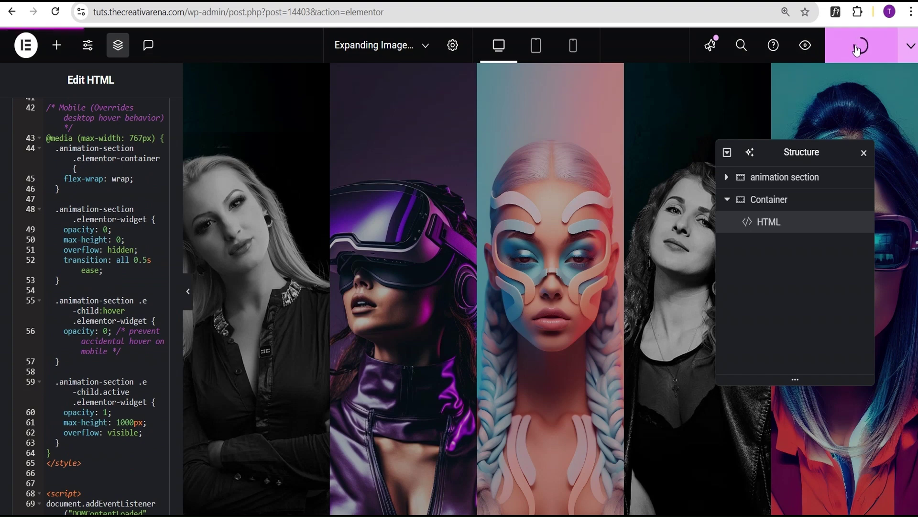
# Preview the page, check that all five panels expand on hover, then return to the editor.
pyautogui.click(806, 46)
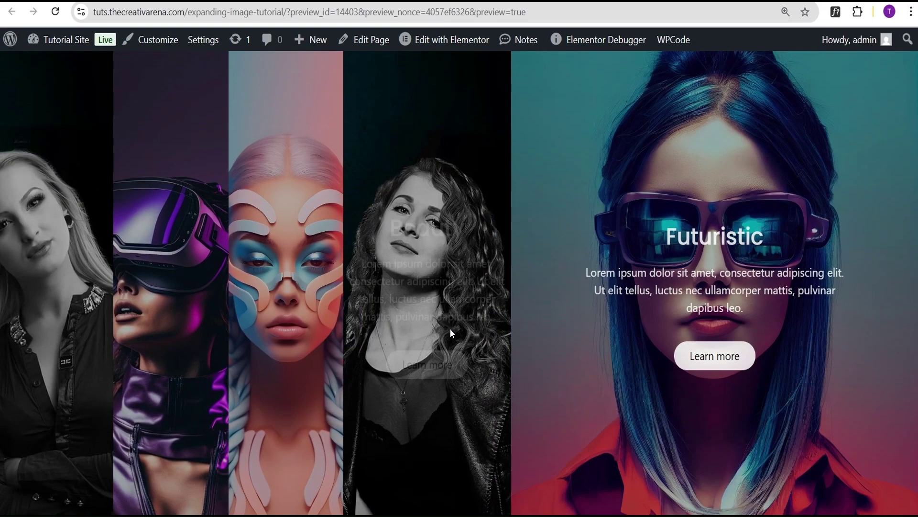
pyautogui.moveTo(436, 337)
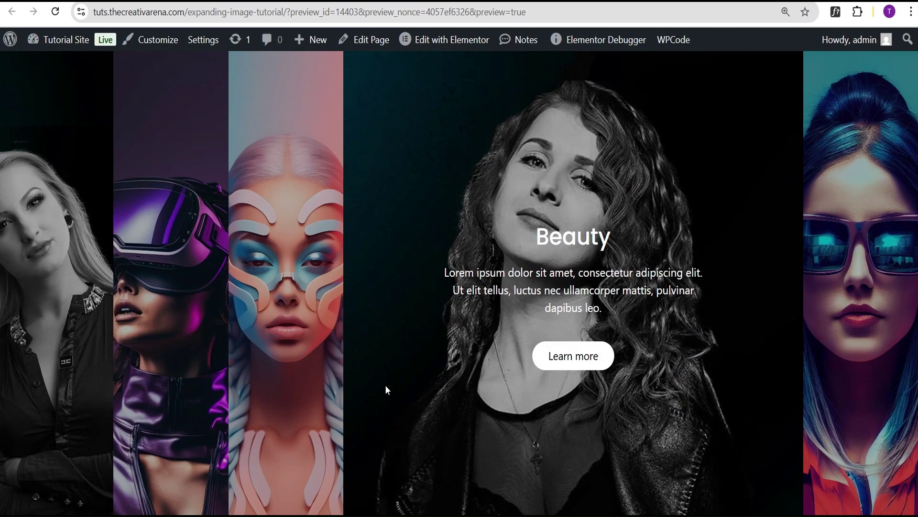
pyautogui.moveTo(334, 388)
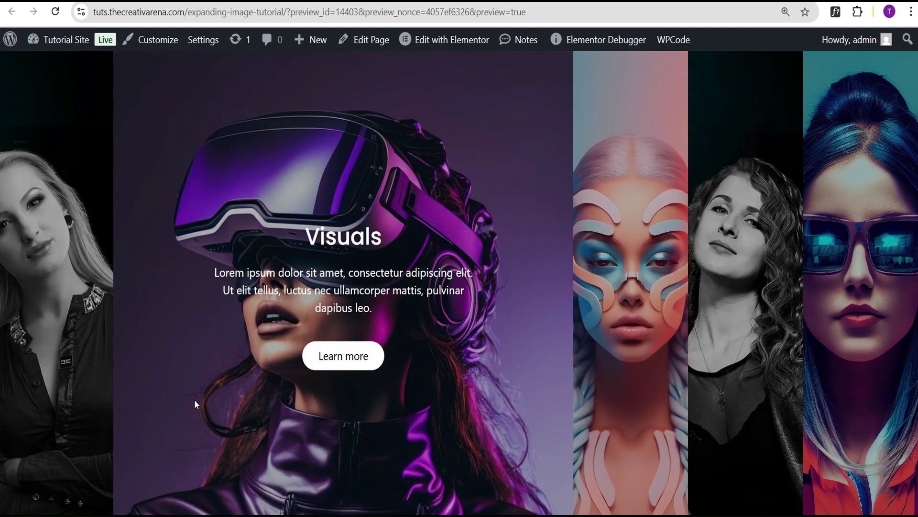
pyautogui.moveTo(58, 386)
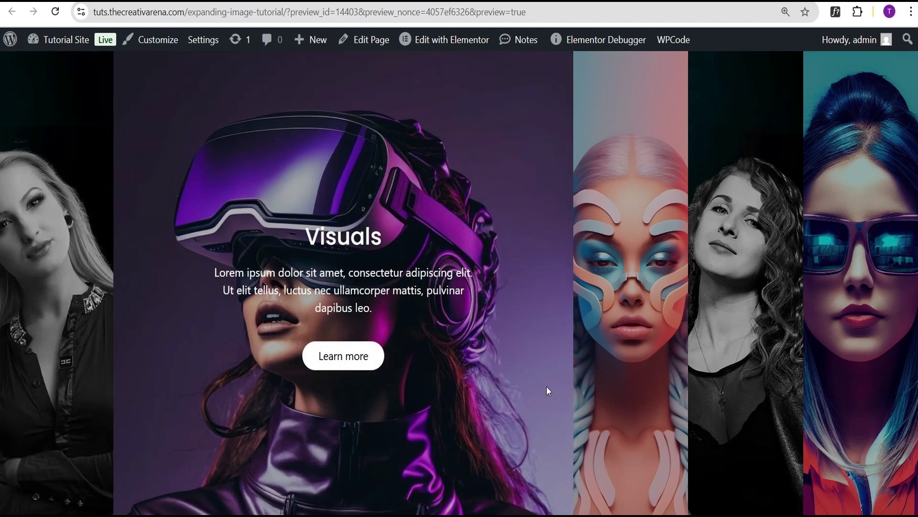
pyautogui.moveTo(599, 361)
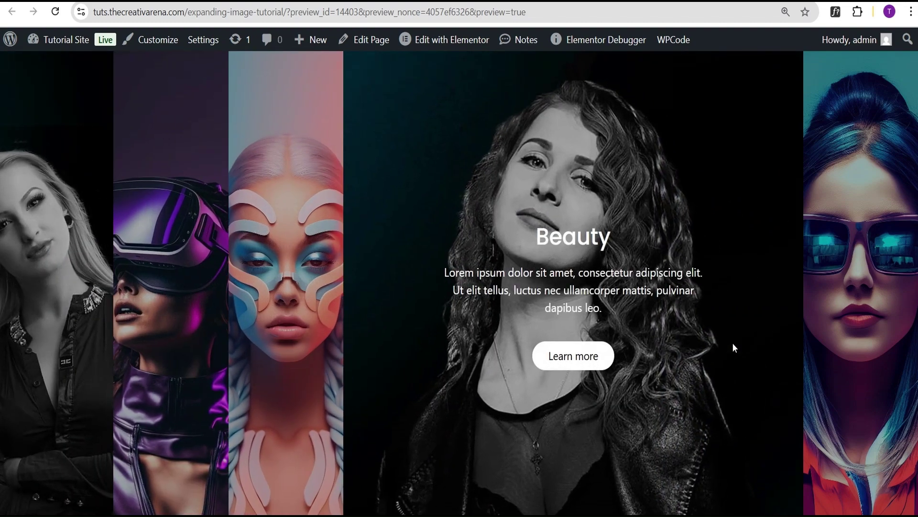
pyautogui.moveTo(852, 351)
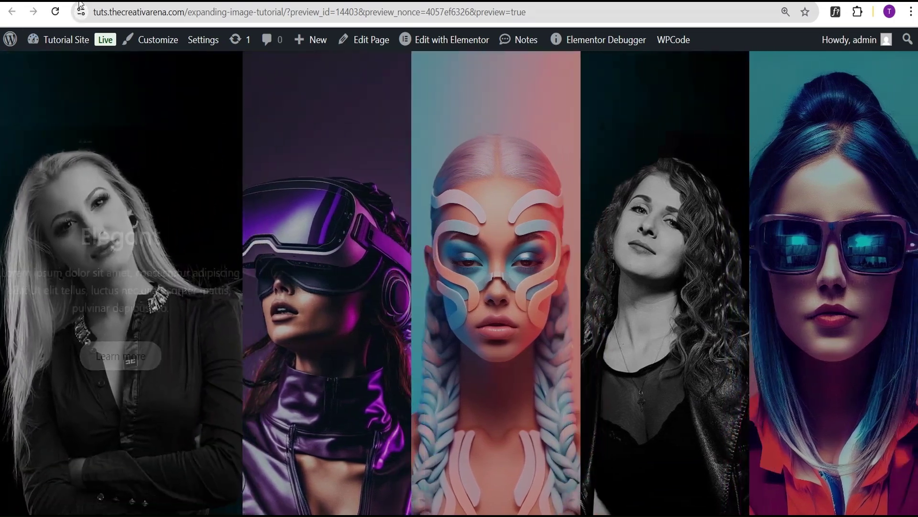
pyautogui.click(81, 3)
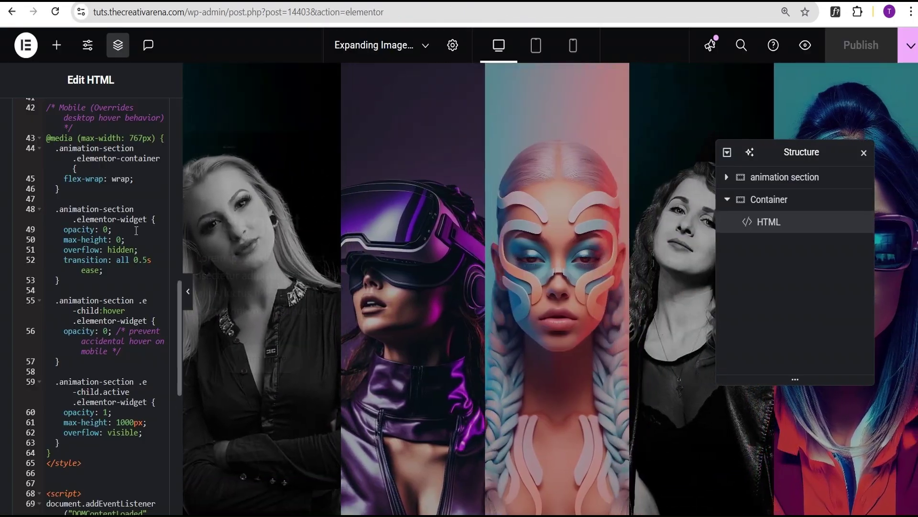
# Set the animation section container's Align Items to Stretch.
pyautogui.scroll(10, 136, 231)
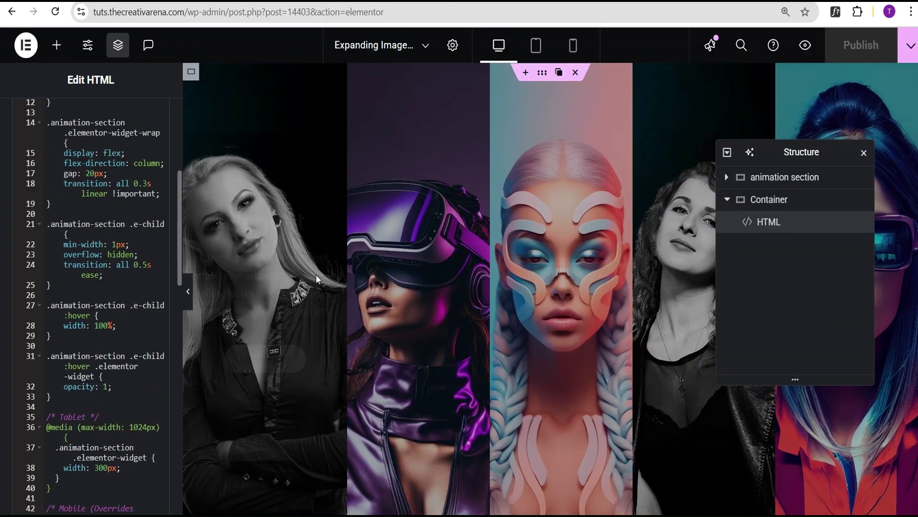
pyautogui.click(798, 178)
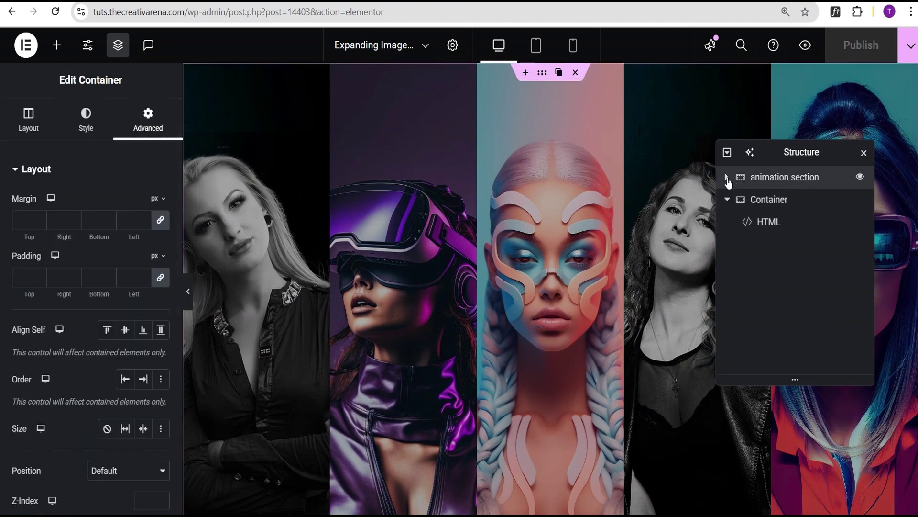
pyautogui.click(29, 119)
pyautogui.scroll(-3, 56, 191)
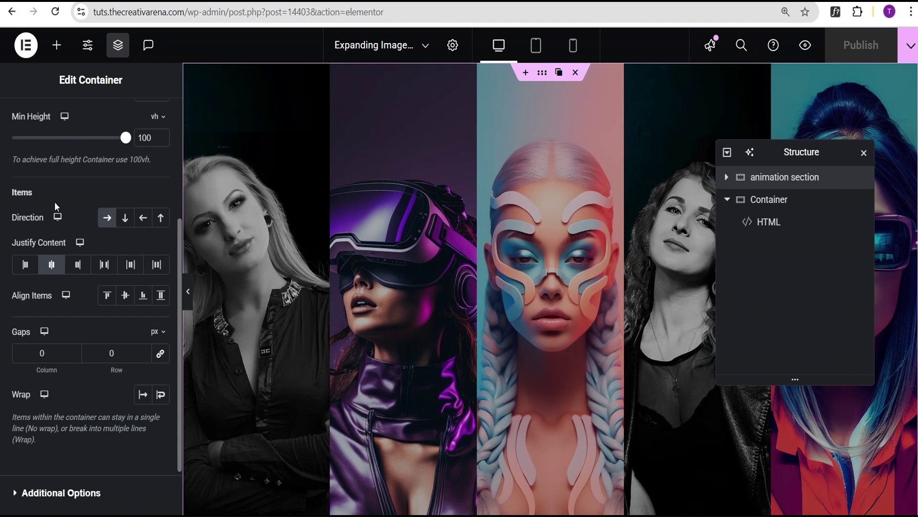
pyautogui.click(162, 296)
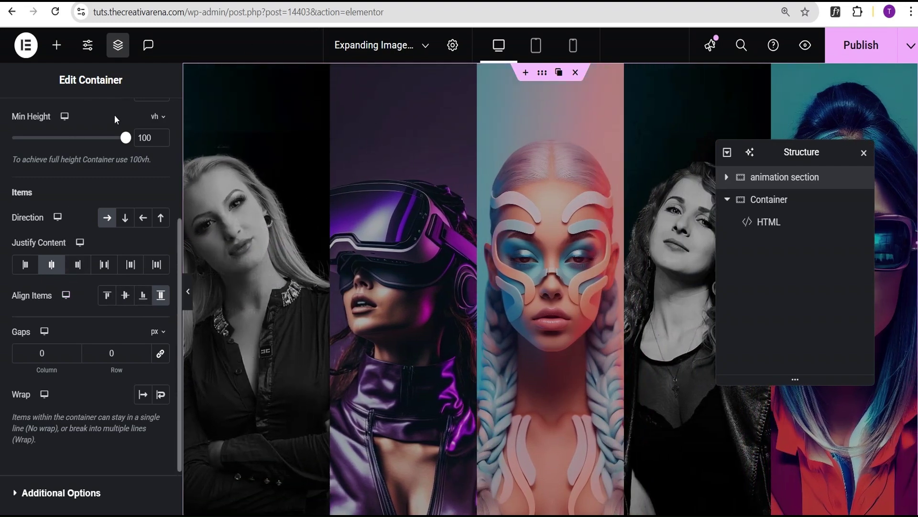
# Give the container 50 px linked padding on all sides.
pyautogui.scroll(4, 113, 114)
pyautogui.click(148, 123)
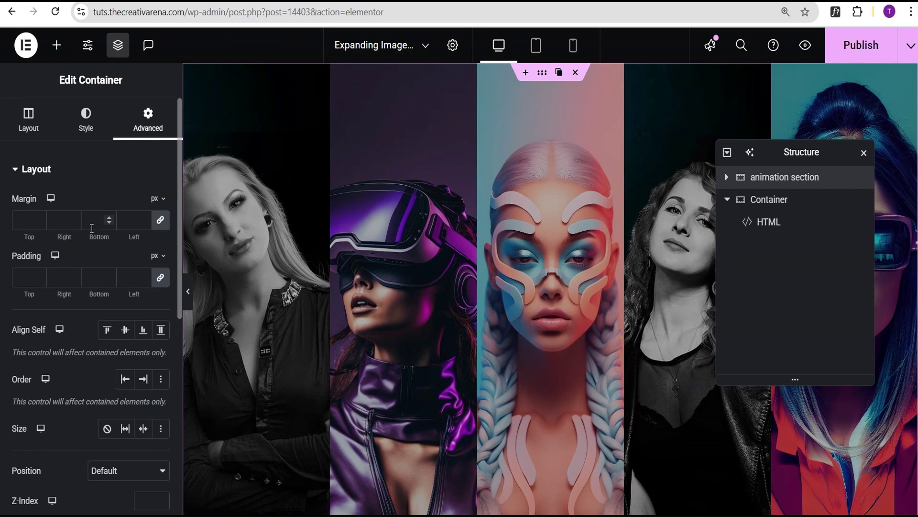
pyautogui.click(28, 277)
pyautogui.write('50')
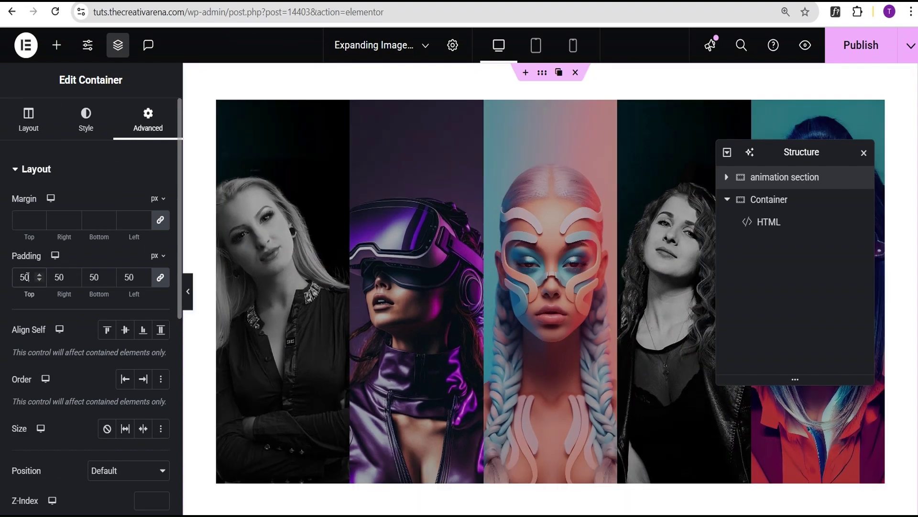
pyautogui.click(188, 292)
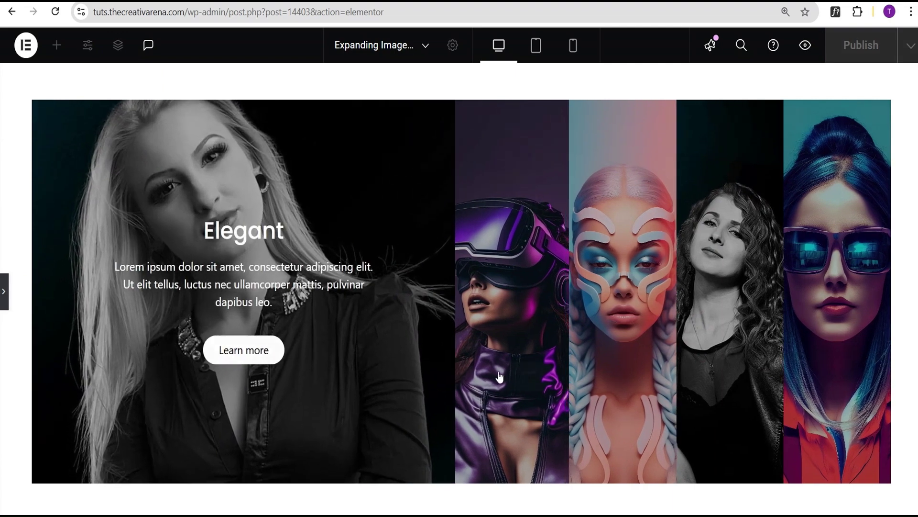
pyautogui.moveTo(513, 364)
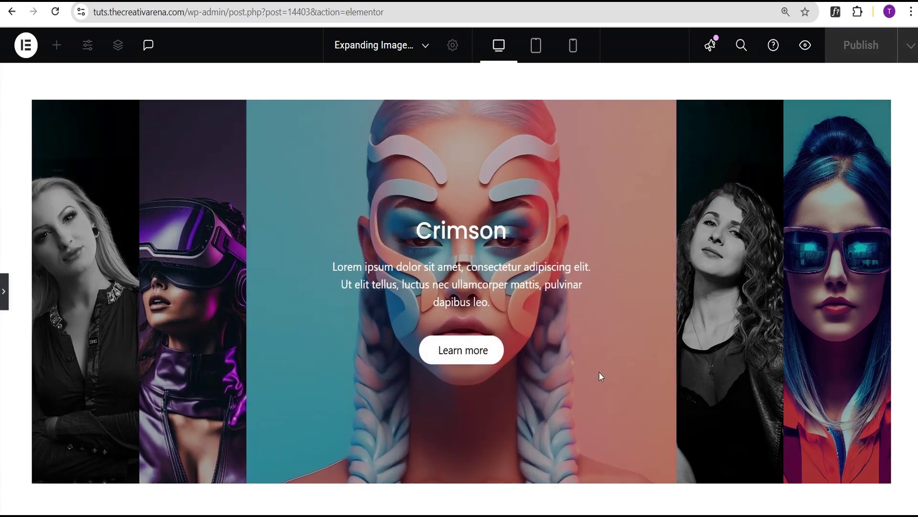
pyautogui.moveTo(715, 343)
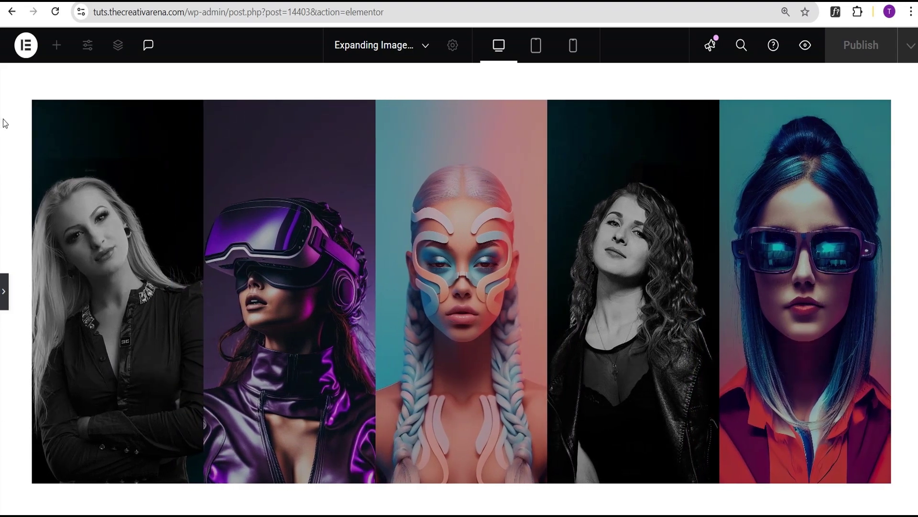
pyautogui.click(5, 291)
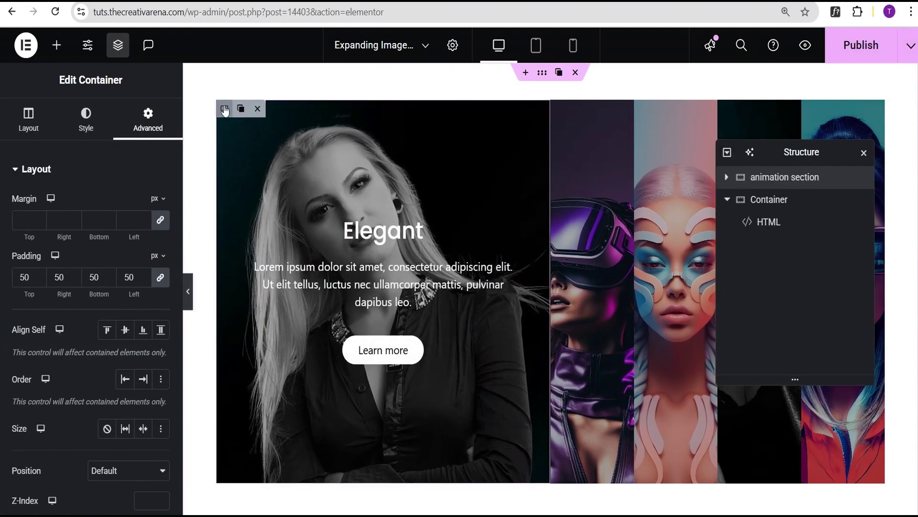
# Unlink the first panel's border radius and set top-left and bottom-left corners to 50 px.
pyautogui.click(225, 109)
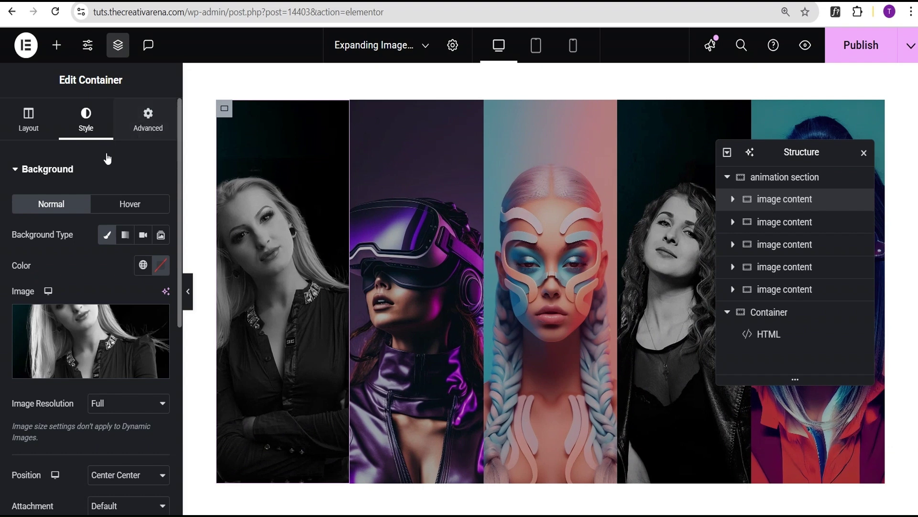
pyautogui.click(56, 171)
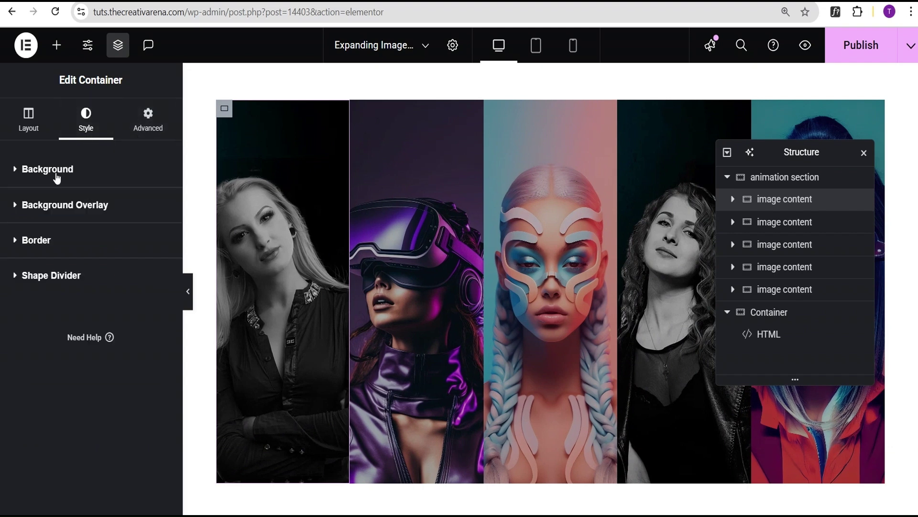
pyautogui.click(57, 241)
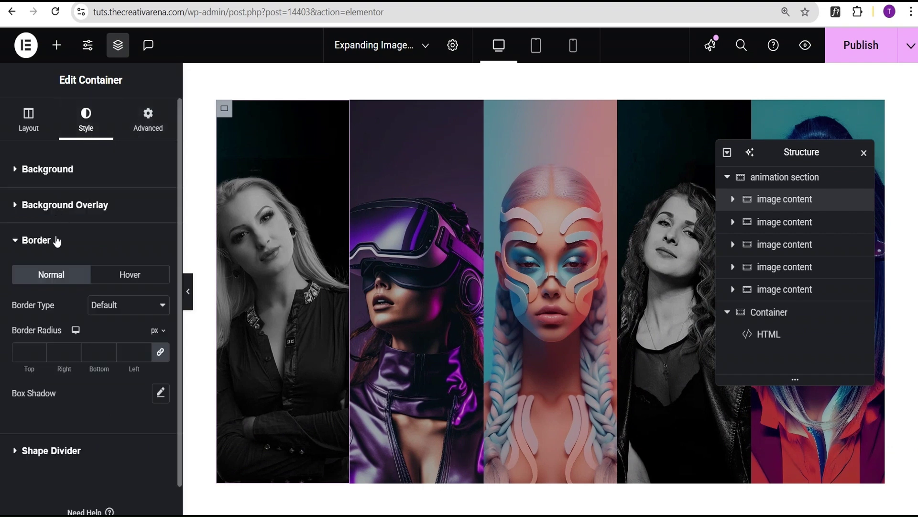
pyautogui.click(160, 352)
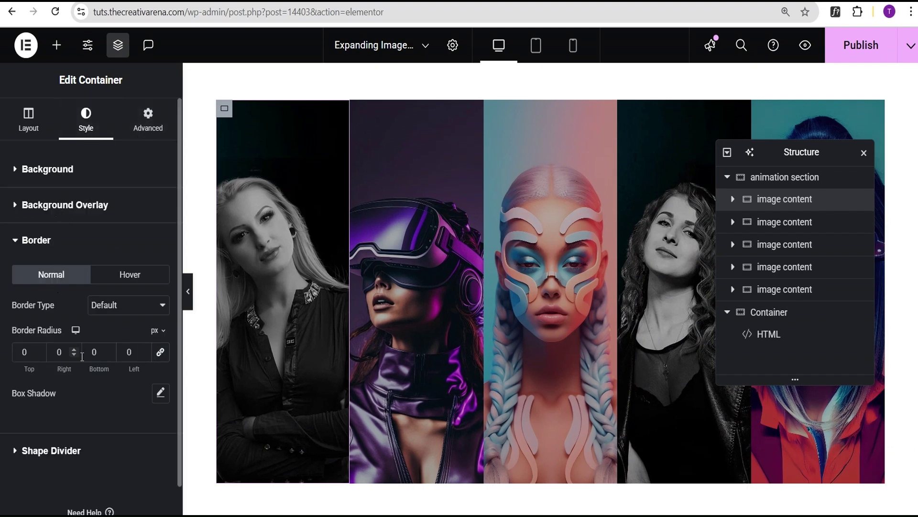
pyautogui.doubleClick(24, 351)
pyautogui.write('50')
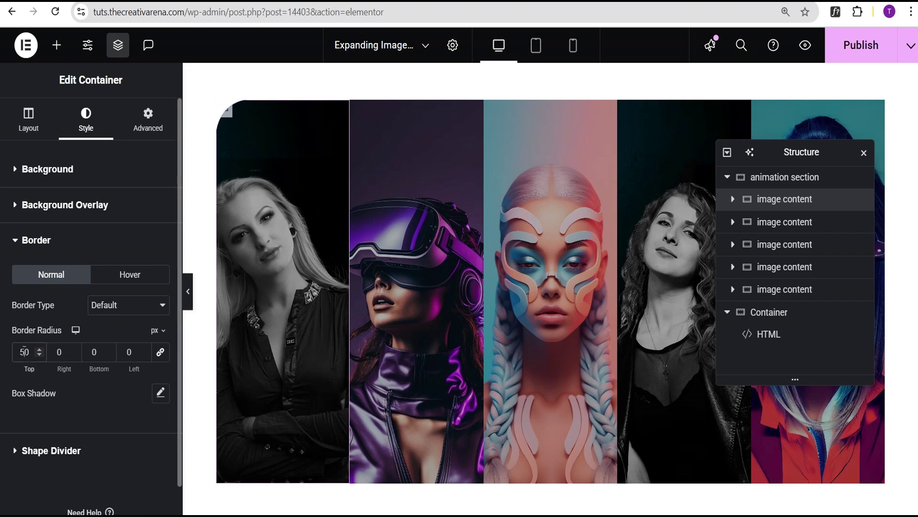
pyautogui.click(126, 354)
pyautogui.write('5')
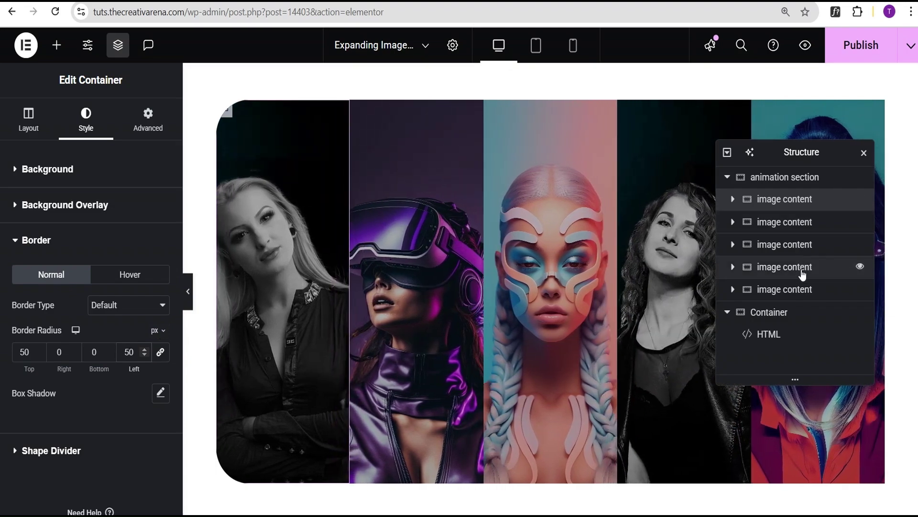
pyautogui.click(796, 291)
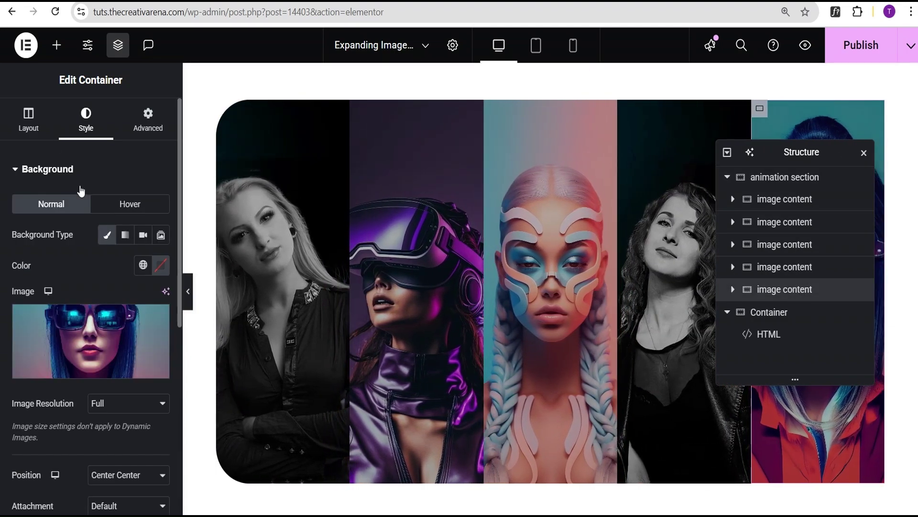
# Set the fifth panel's top-right and bottom-right radius to 50 px, then preview the gallery.
pyautogui.click(25, 170)
pyautogui.click(50, 245)
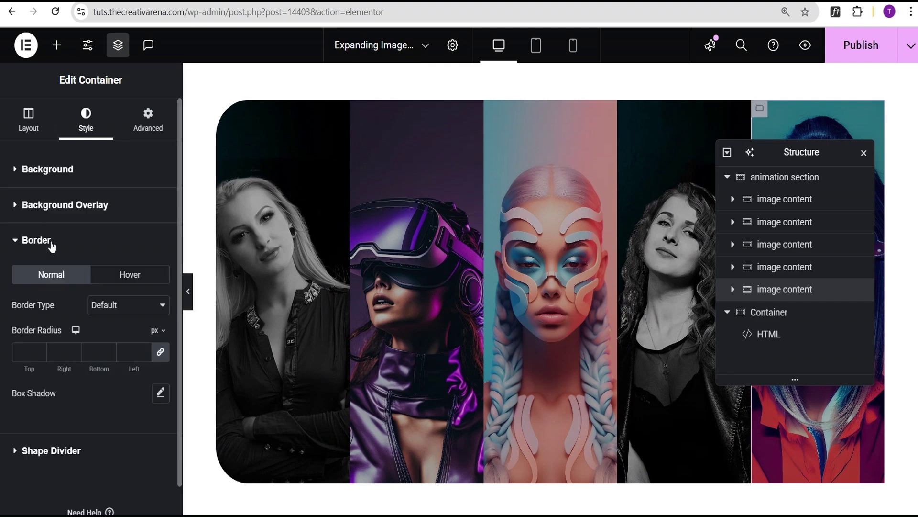
pyautogui.click(159, 353)
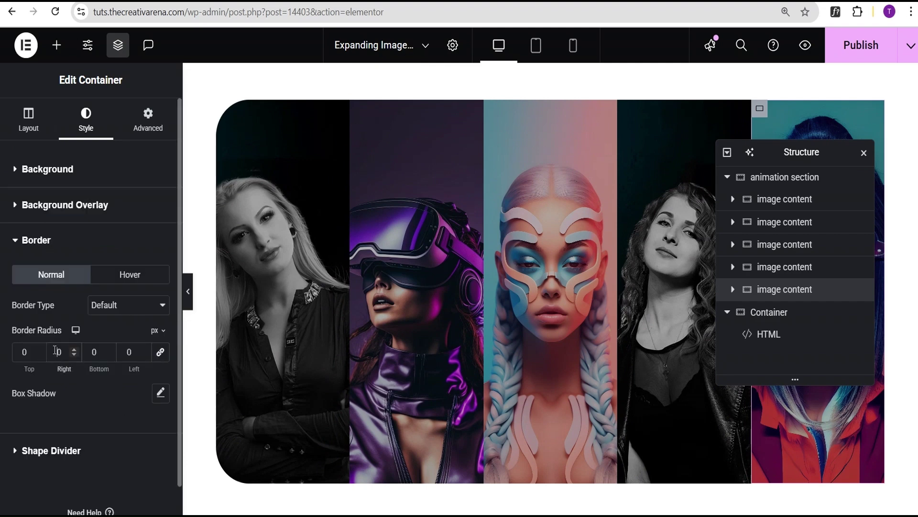
pyautogui.click(55, 352)
pyautogui.write('5')
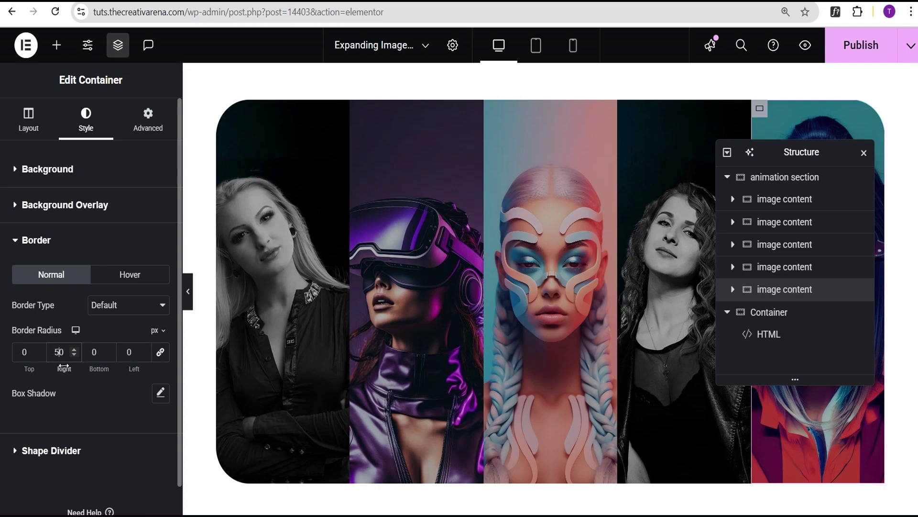
pyautogui.click(91, 352)
pyautogui.write('5')
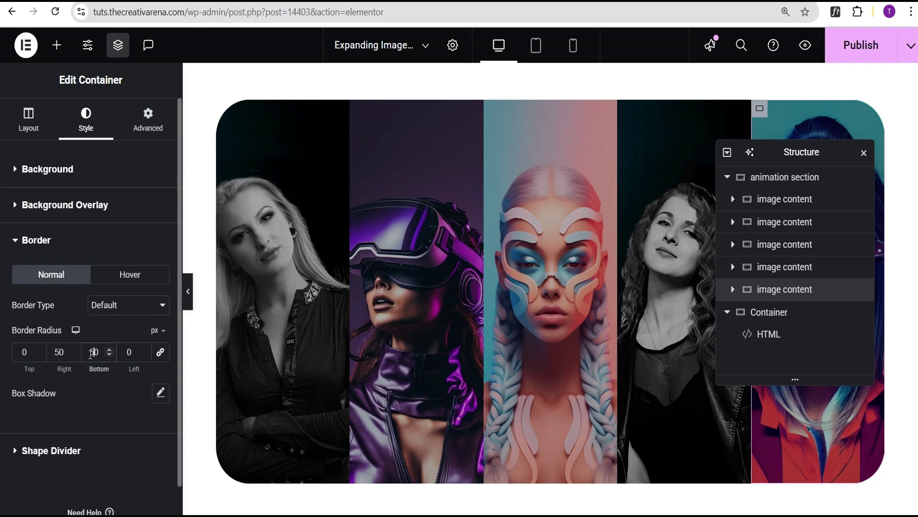
pyautogui.click(188, 291)
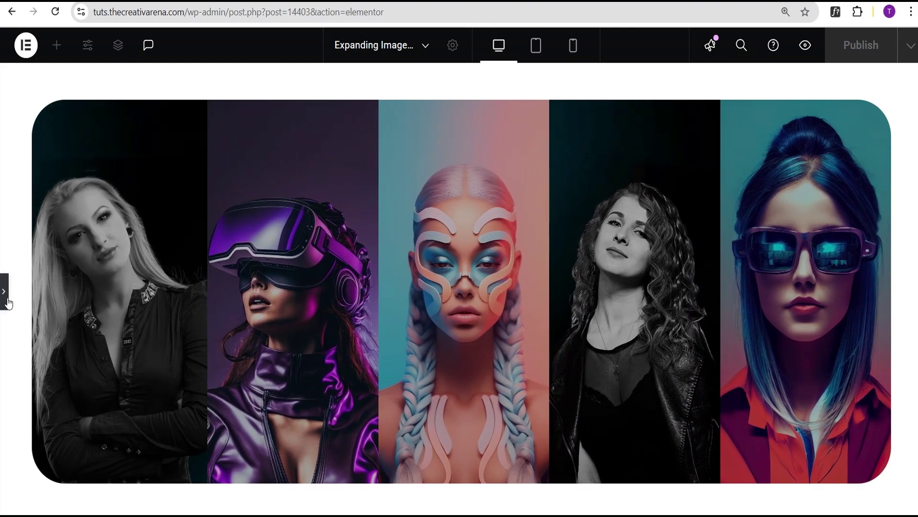
pyautogui.click(5, 299)
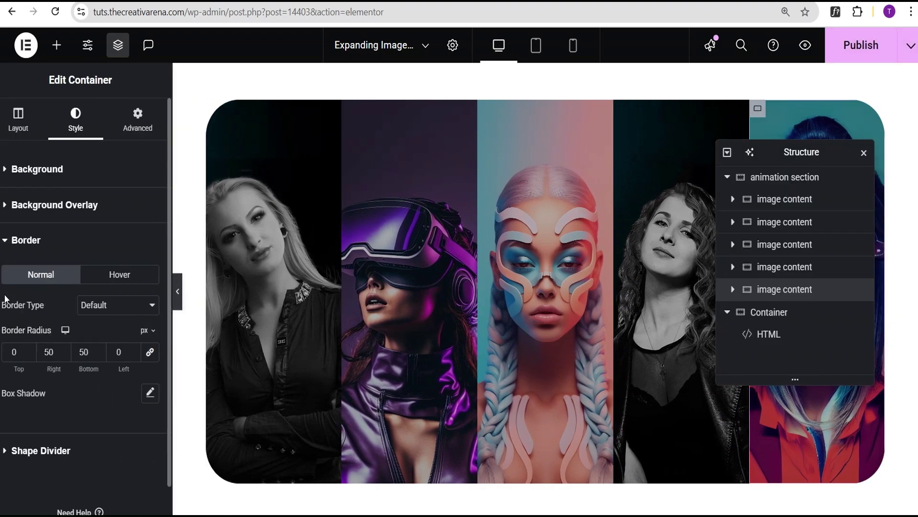
# Switch to mobile view and round the first panel's top-left and top-right corners.
pyautogui.click(536, 45)
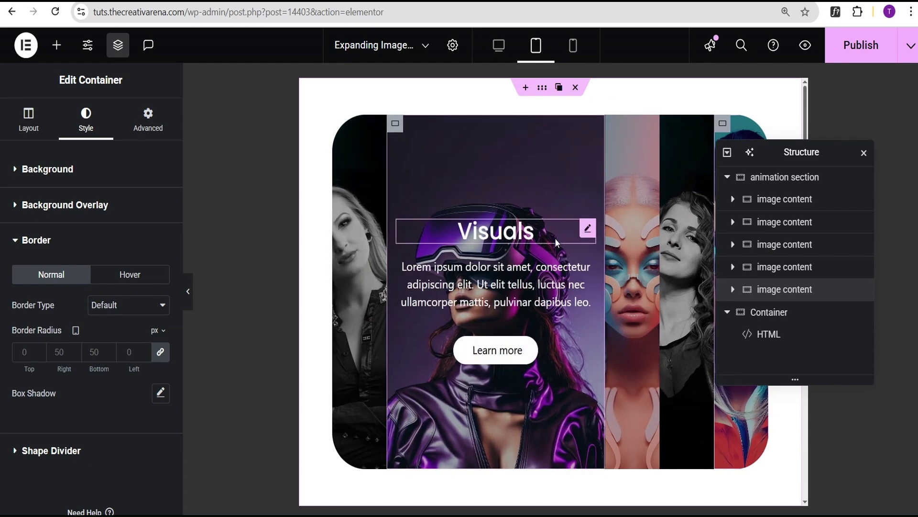
pyautogui.click(572, 50)
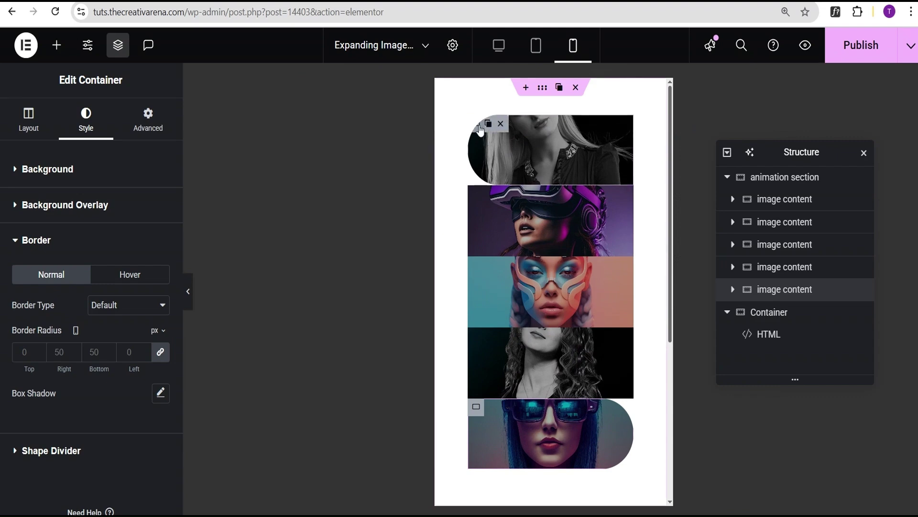
pyautogui.click(479, 128)
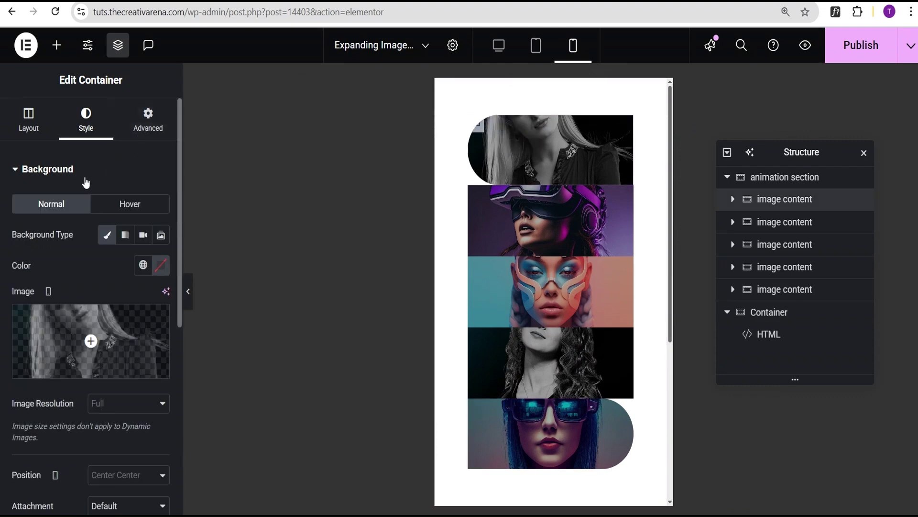
pyautogui.click(67, 173)
pyautogui.click(71, 246)
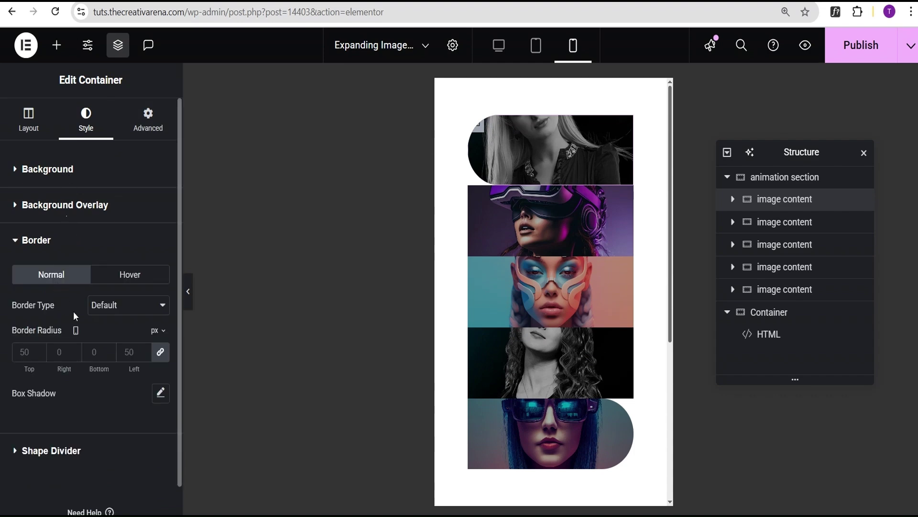
pyautogui.click(161, 353)
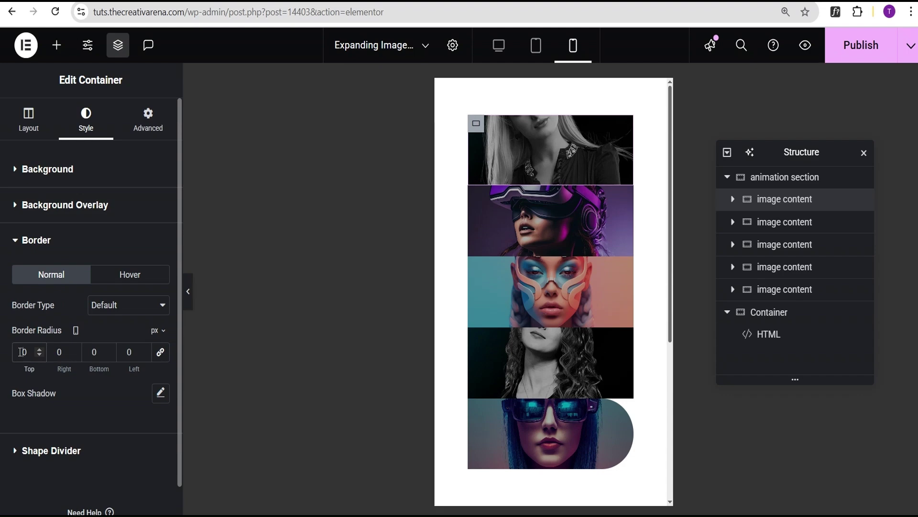
pyautogui.click(20, 353)
pyautogui.write('5')
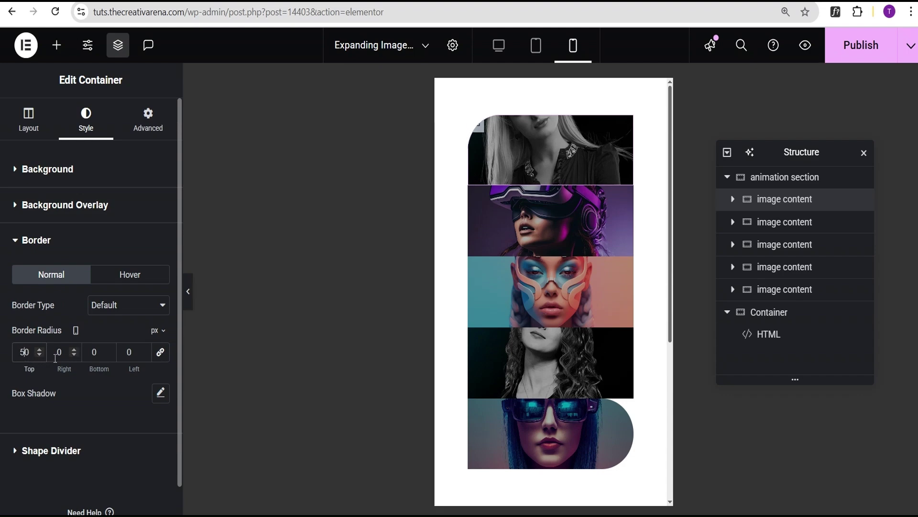
pyautogui.click(56, 352)
pyautogui.write('5')
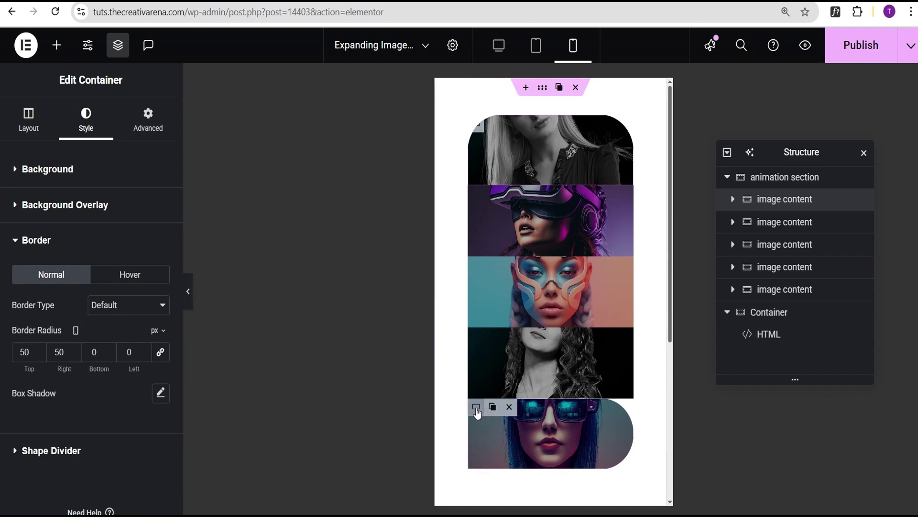
# Give the bottom panel 50 px bottom and left corner radii, then publish.
pyautogui.click(477, 409)
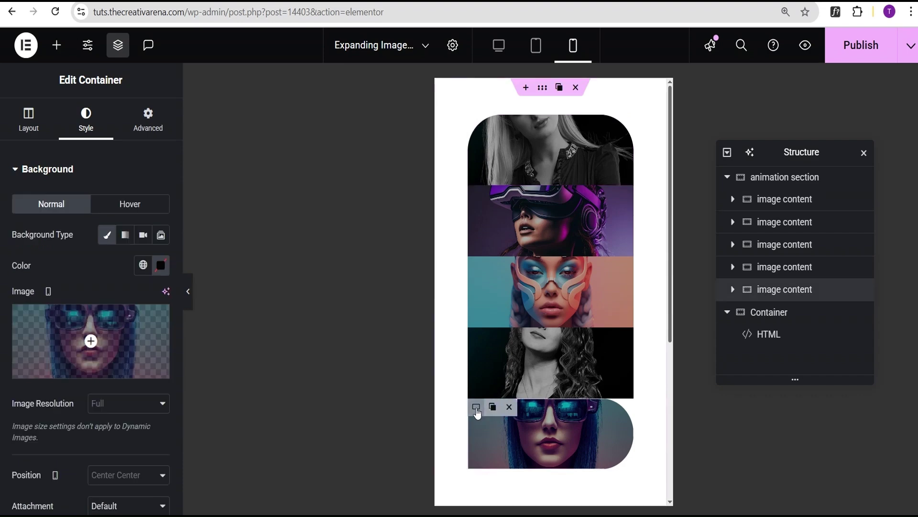
pyautogui.click(65, 172)
pyautogui.click(74, 244)
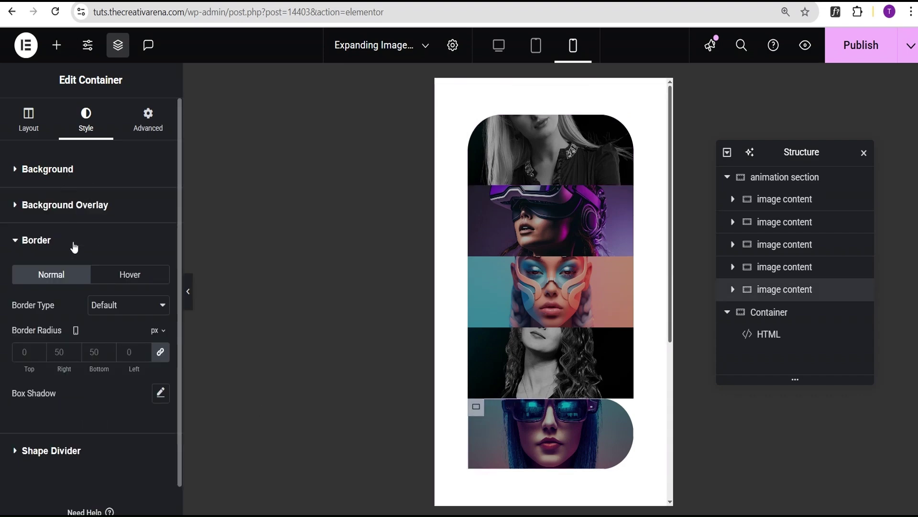
pyautogui.click(162, 353)
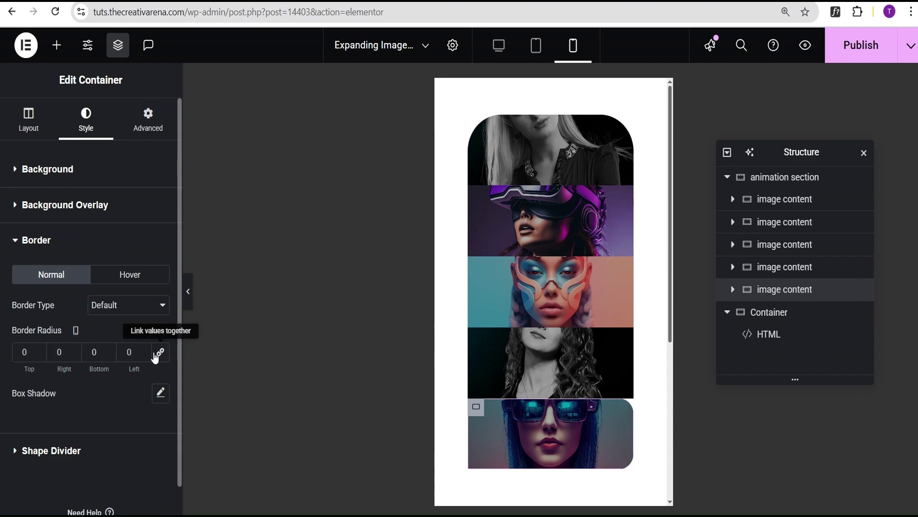
pyautogui.click(91, 354)
pyautogui.write('5')
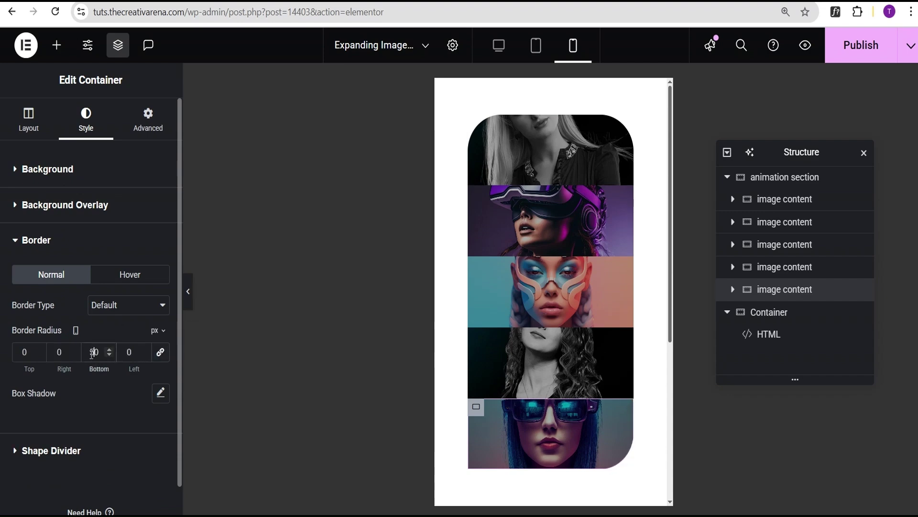
pyautogui.click(127, 351)
pyautogui.write('5')
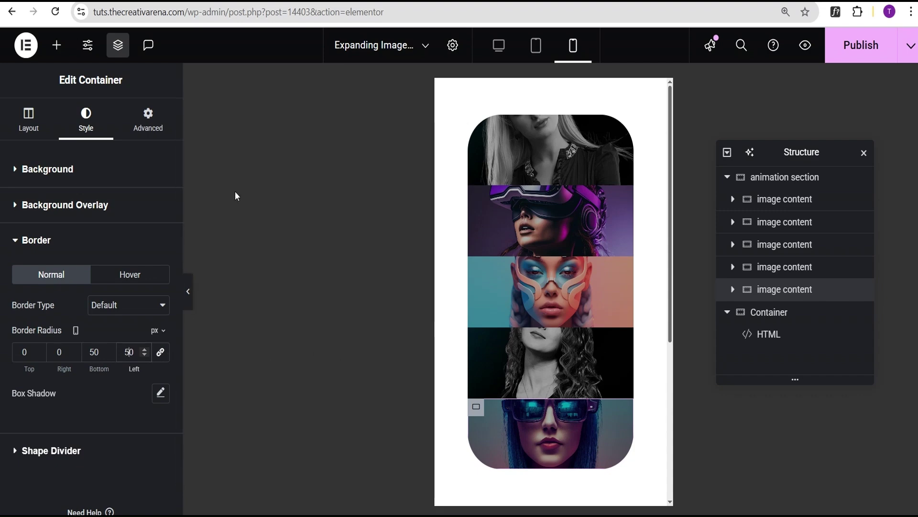
pyautogui.click(837, 52)
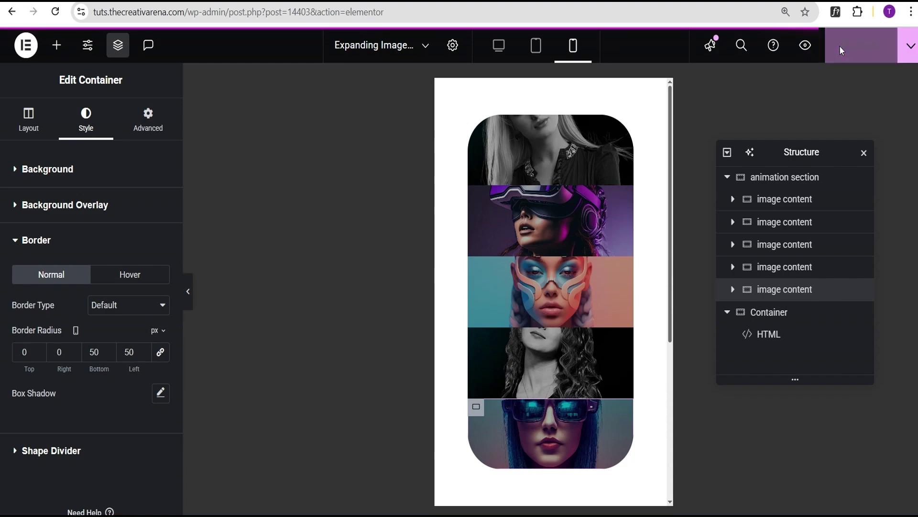
# Preview the updated page and check each rounded panel expands on hover.
pyautogui.click(805, 46)
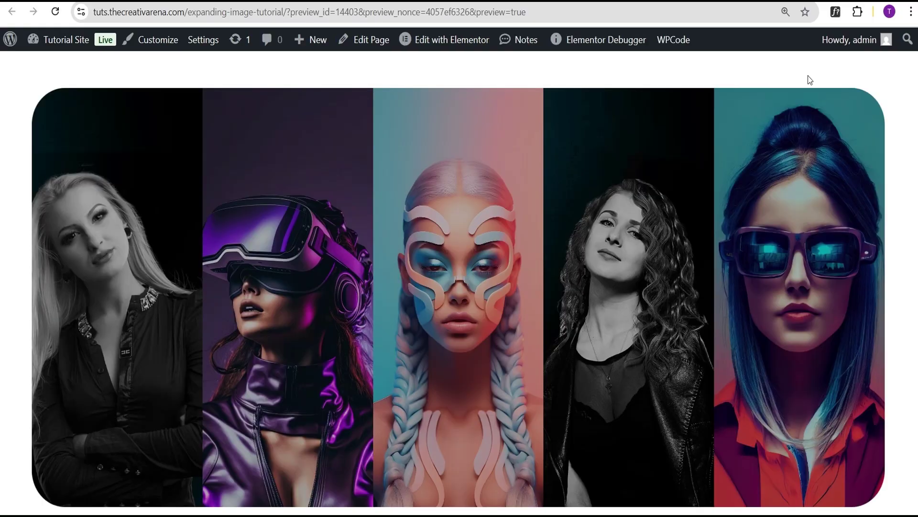
pyautogui.scroll(-1, 906, 111)
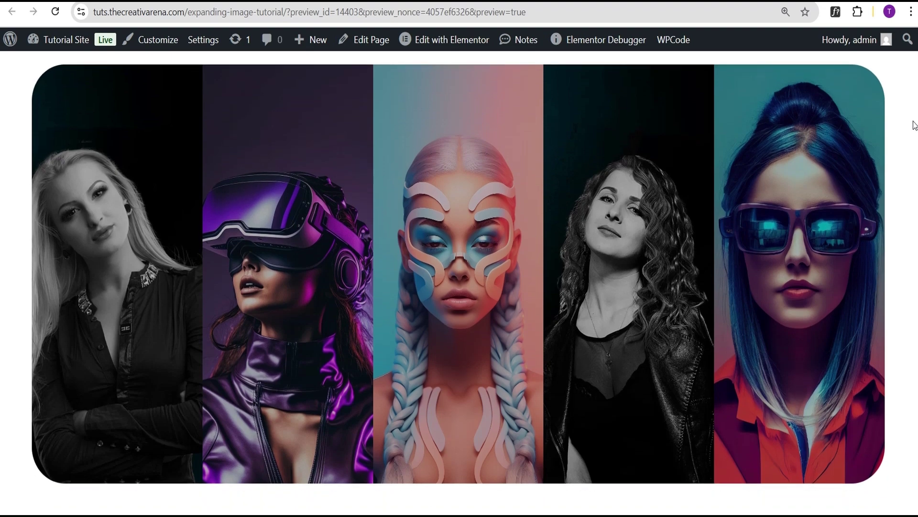
pyautogui.moveTo(816, 162)
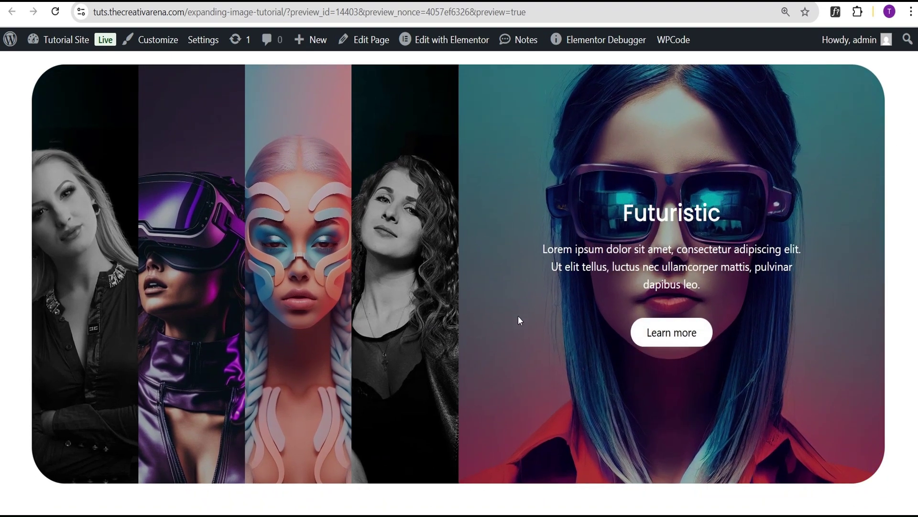
pyautogui.moveTo(420, 309)
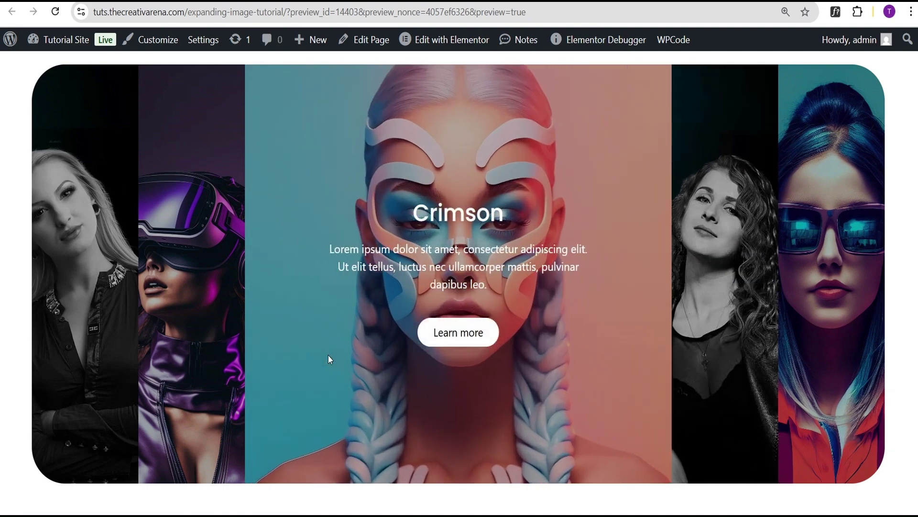
pyautogui.moveTo(228, 362)
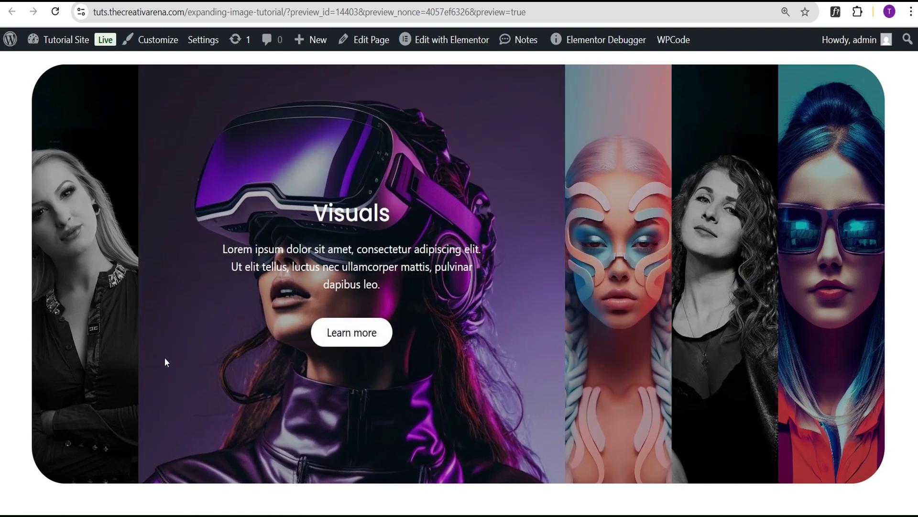
pyautogui.moveTo(104, 350)
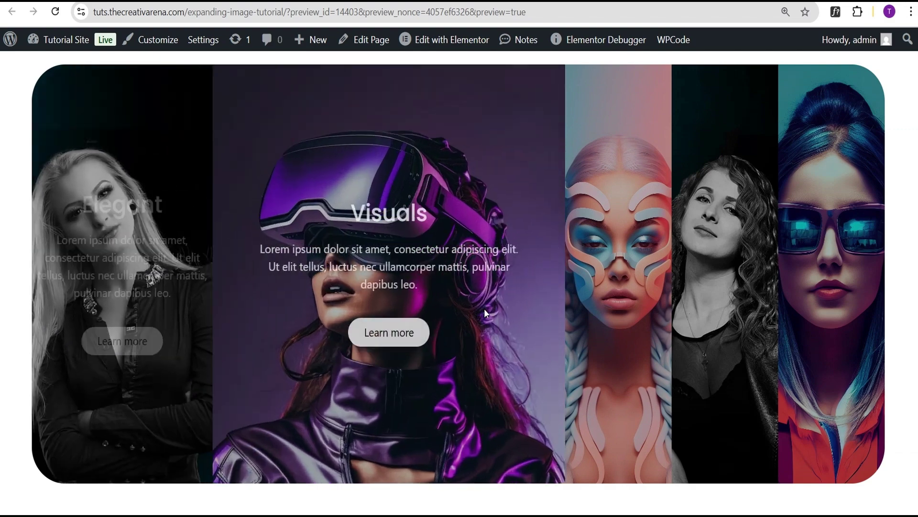
pyautogui.moveTo(610, 306)
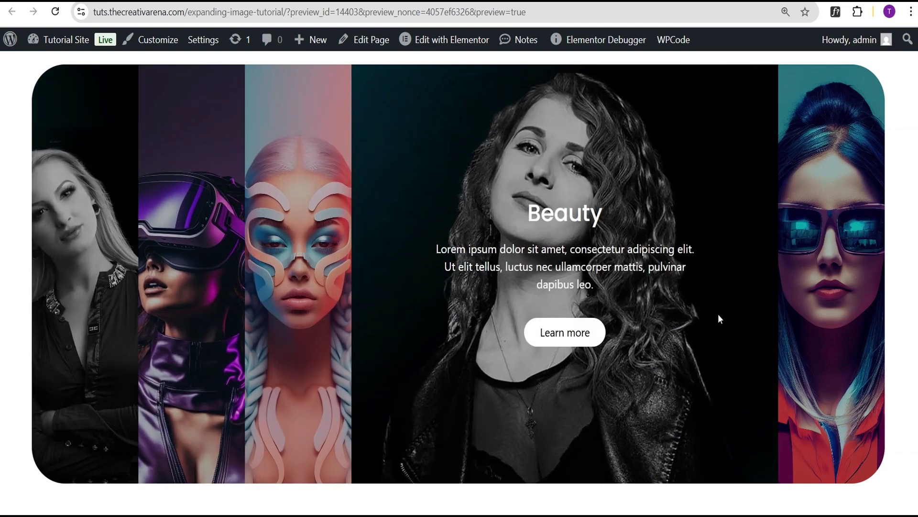
pyautogui.moveTo(830, 305)
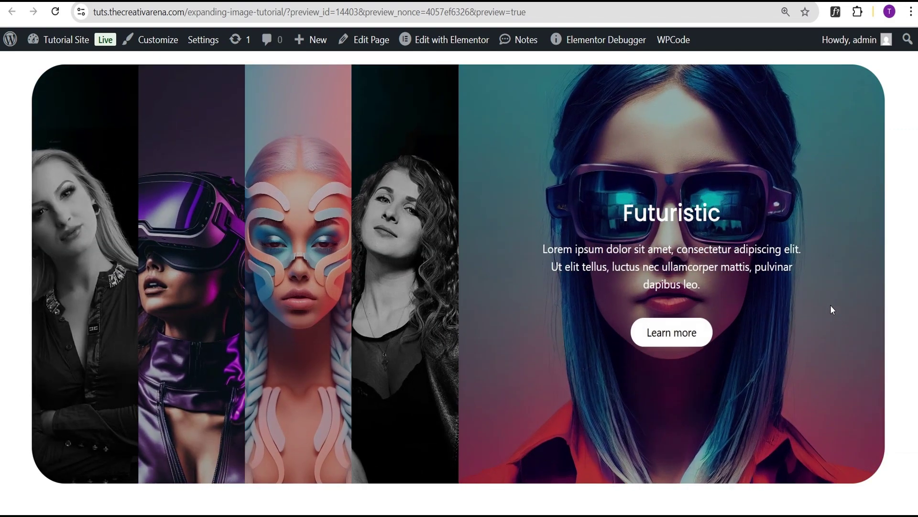
pyautogui.moveTo(449, 331)
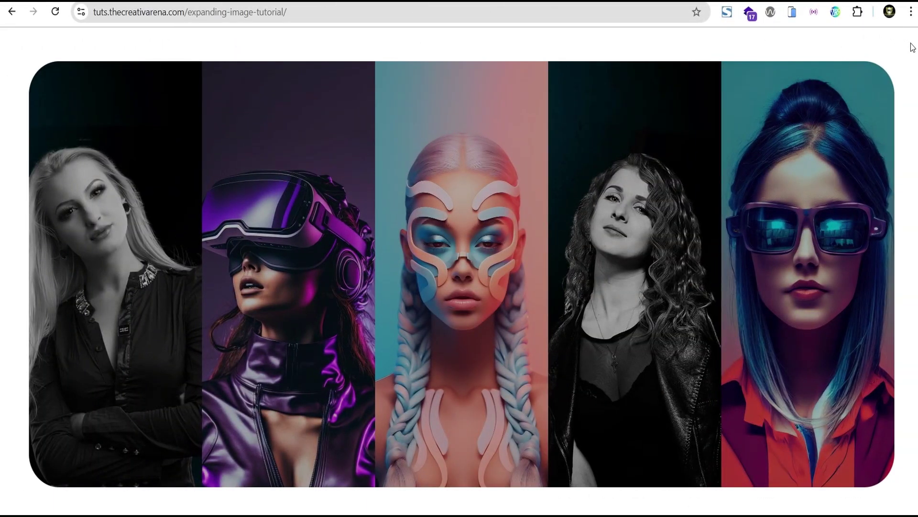
# Test the live page's panels, then open it in the mobile simulator's tablet view.
pyautogui.moveTo(453, 211)
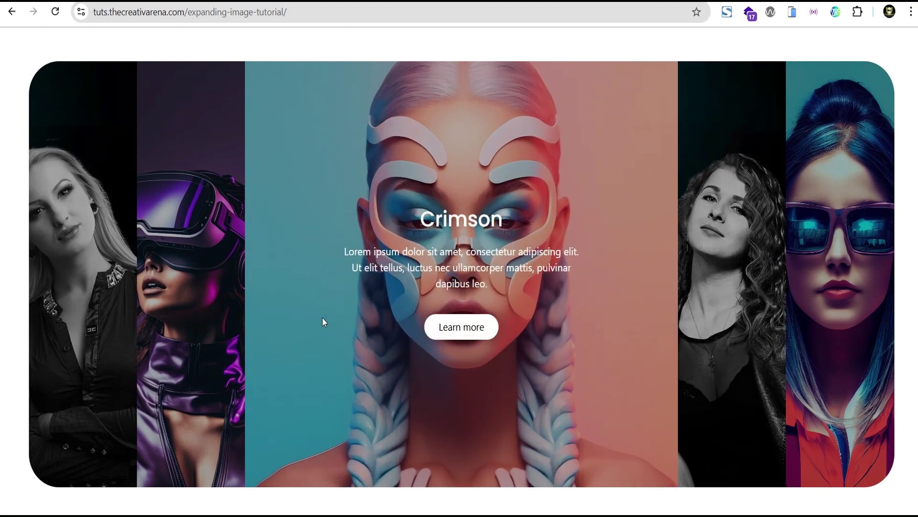
pyautogui.moveTo(193, 361)
pyautogui.moveTo(118, 352)
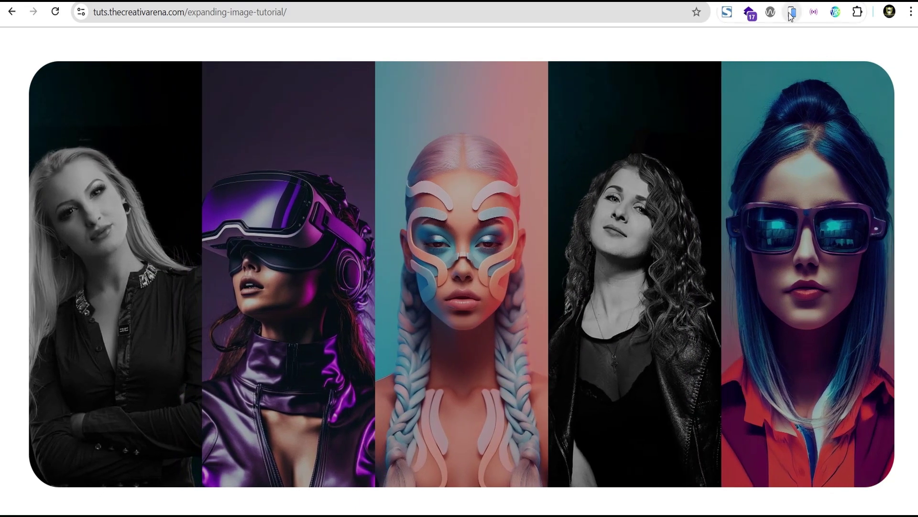
pyautogui.click(790, 14)
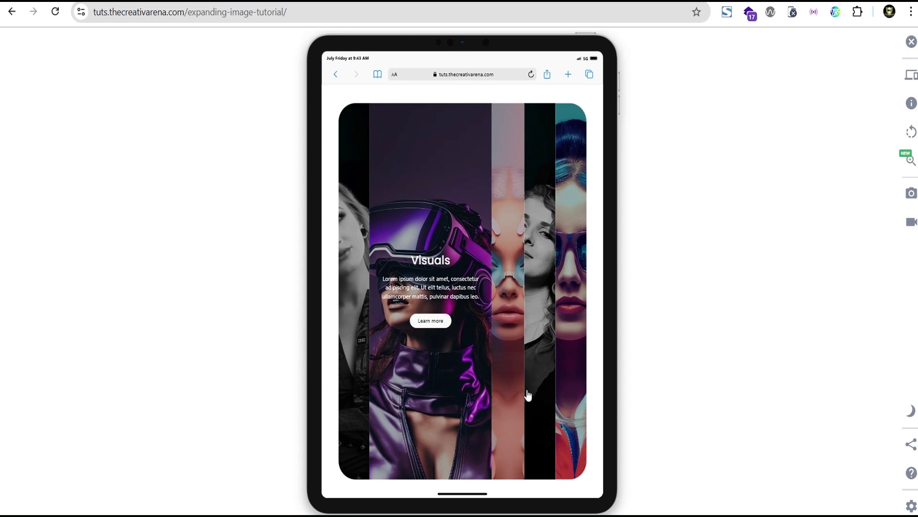
# Emulate an iPhone 11 PRO MAX and test the Visuals and Crimson panels.
pyautogui.click(911, 77)
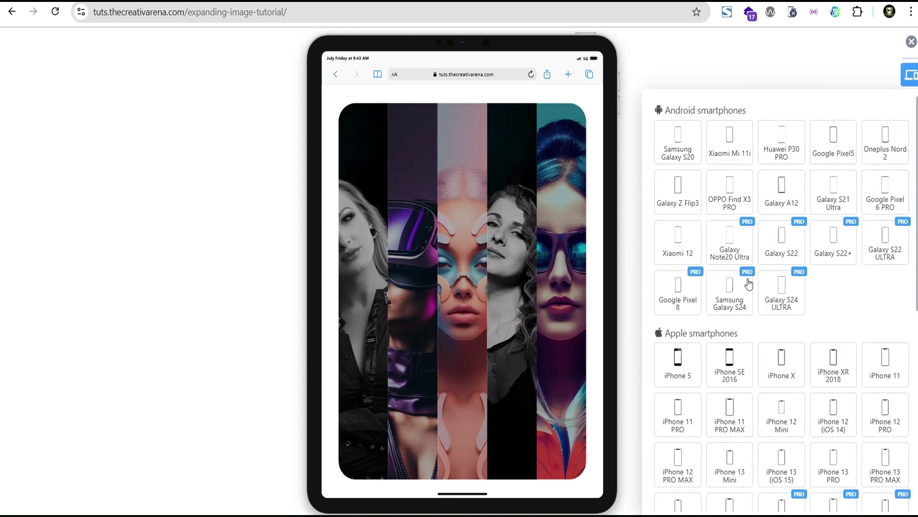
pyautogui.click(730, 409)
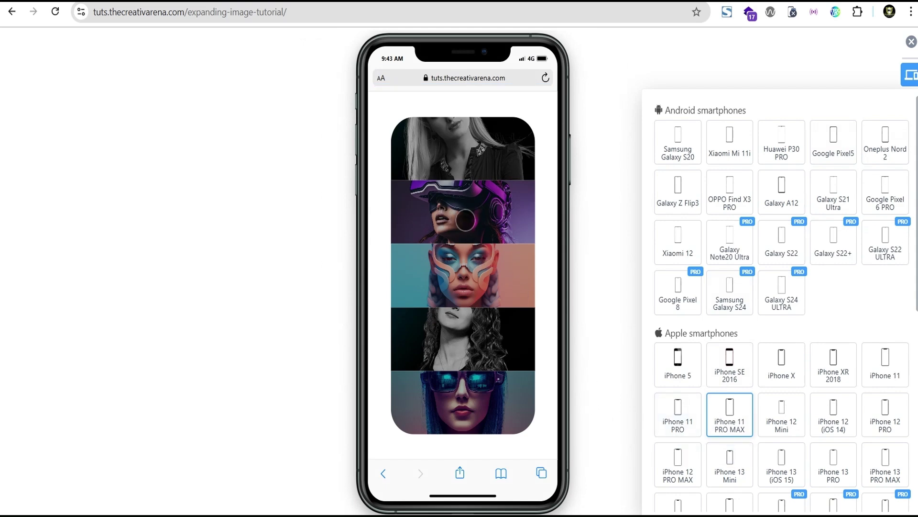
pyautogui.click(463, 221)
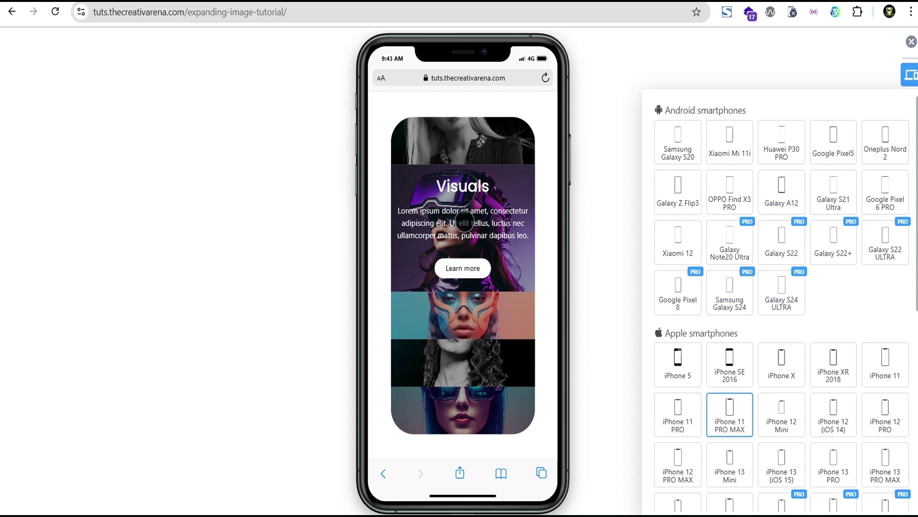
pyautogui.click(471, 328)
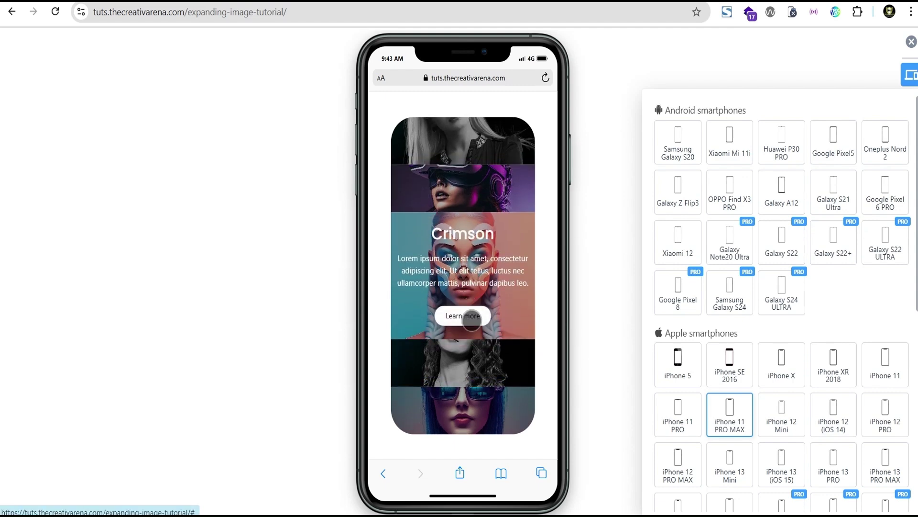
# Tap the Beauty, Futuristic, Elegant, Visuals and Crimson panels to confirm each expands with its caption.
pyautogui.click(466, 361)
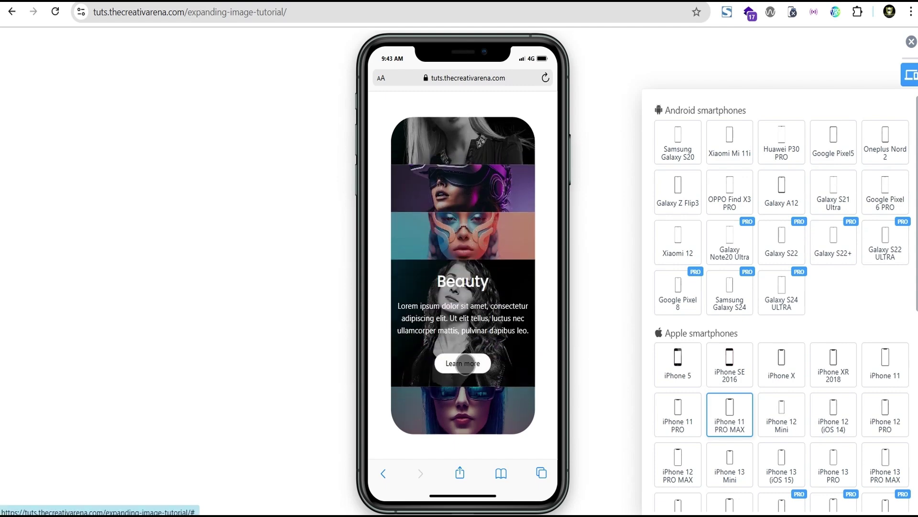
pyautogui.click(470, 399)
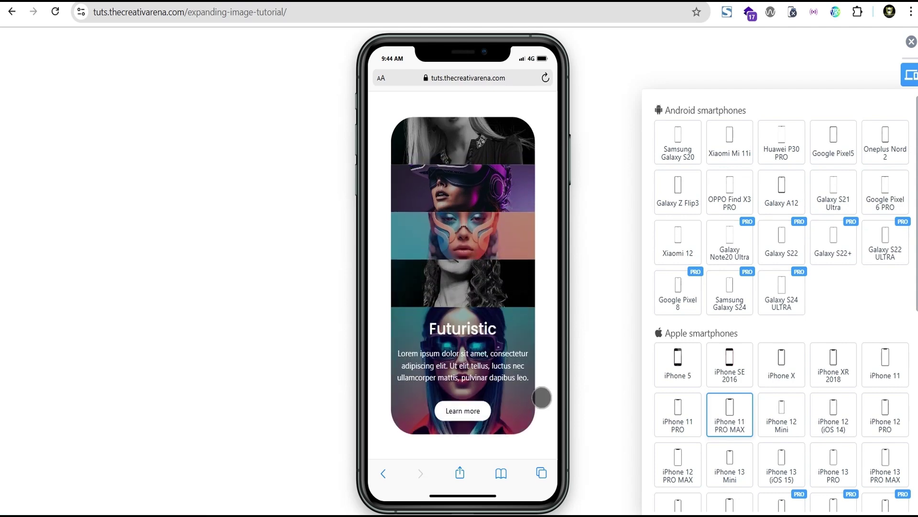
pyautogui.click(474, 139)
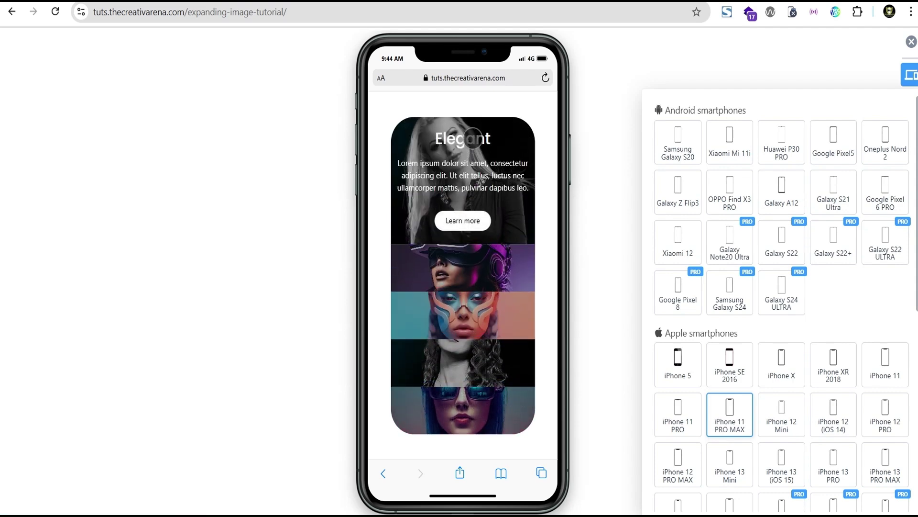
pyautogui.click(475, 276)
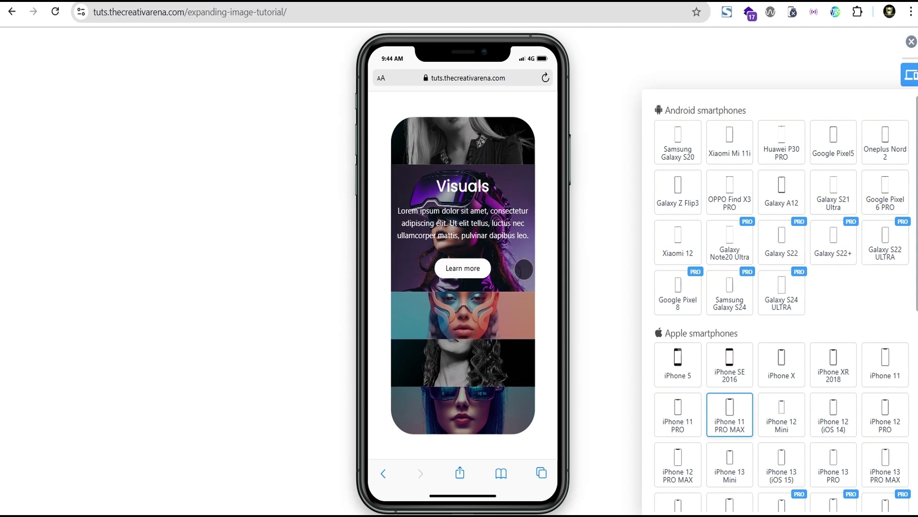
pyautogui.click(499, 314)
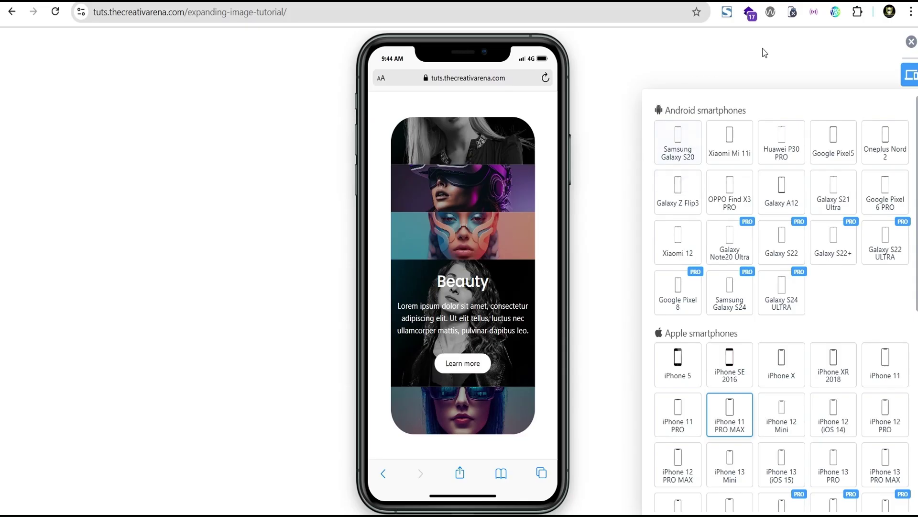
# Deactivate the simulator and retest the desktop gallery, where the Visuals panel expands with its caption.
pyautogui.click(908, 75)
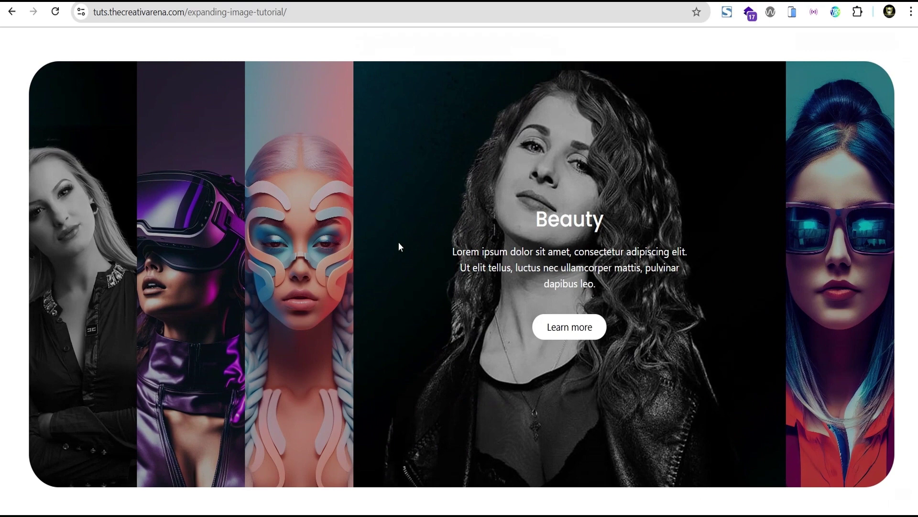
pyautogui.moveTo(328, 280)
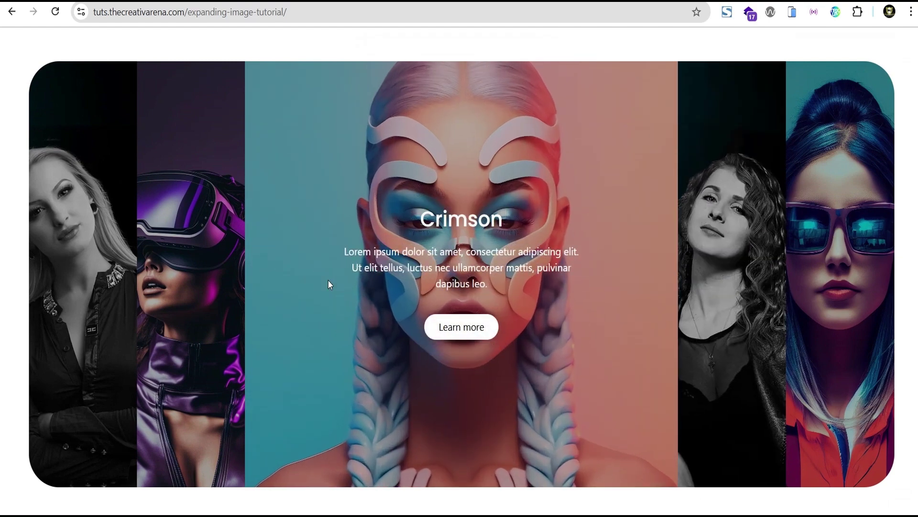
pyautogui.moveTo(220, 298)
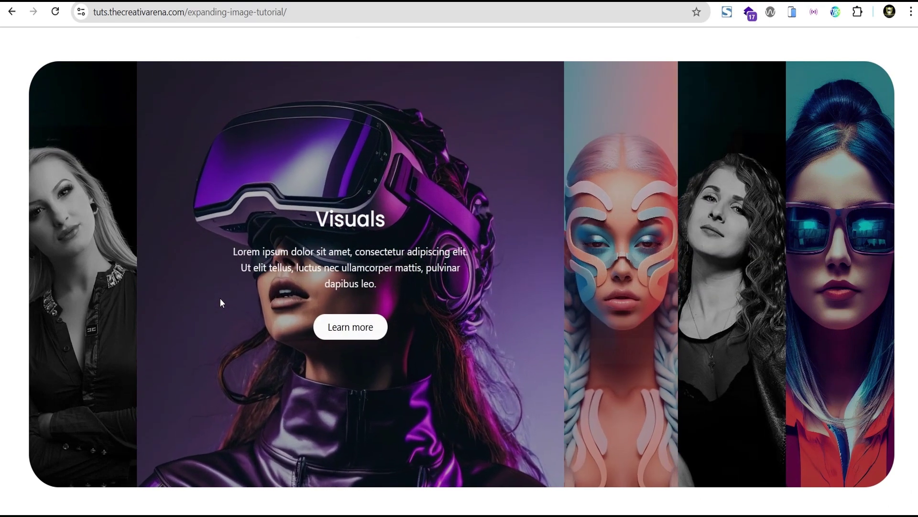